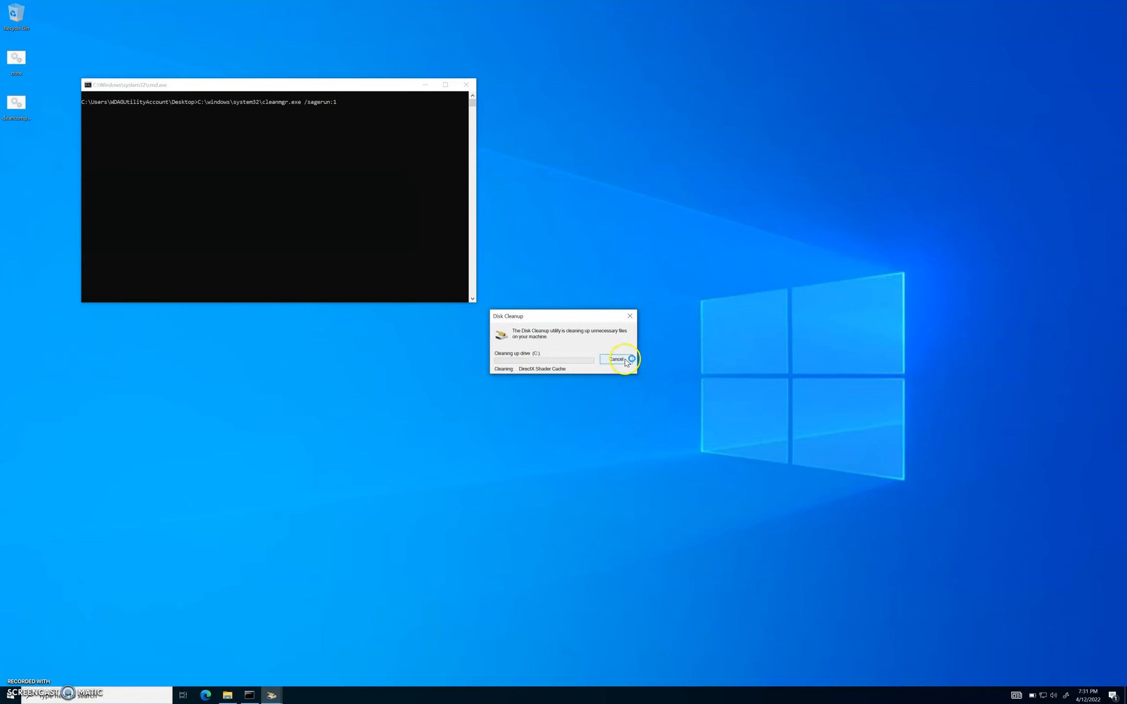
Step: Close the Disk Cleanup command window and open Task Scheduler
left_click(459, 86)
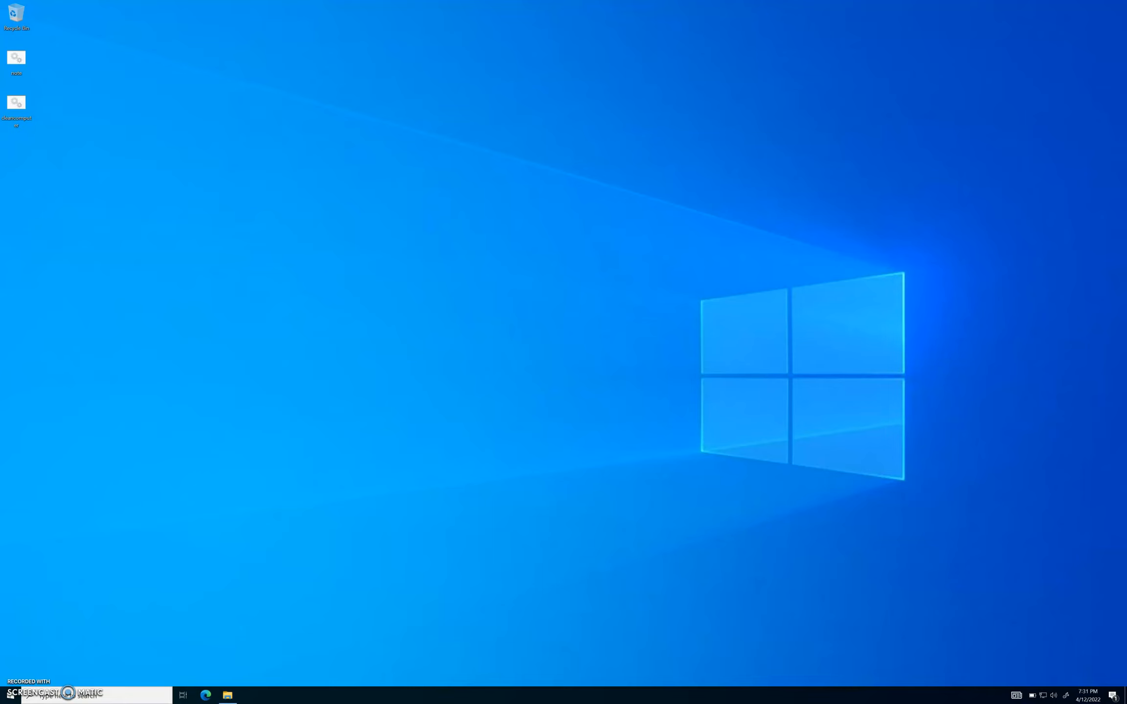
left_click(7, 698)
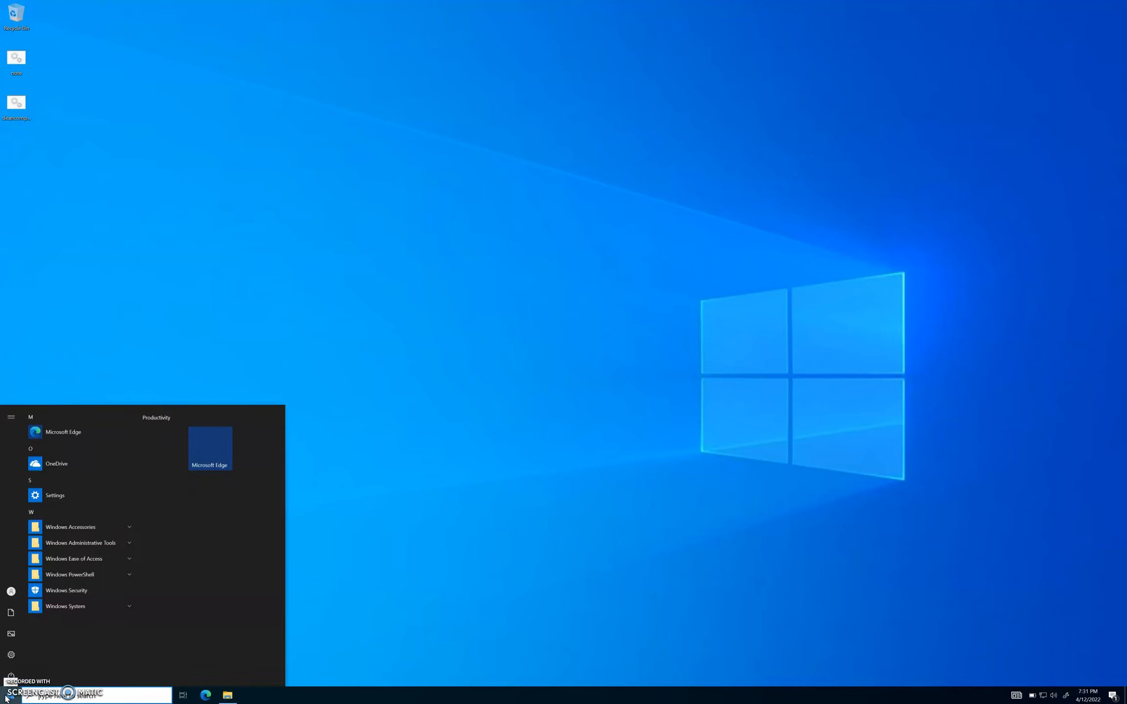
type("task s")
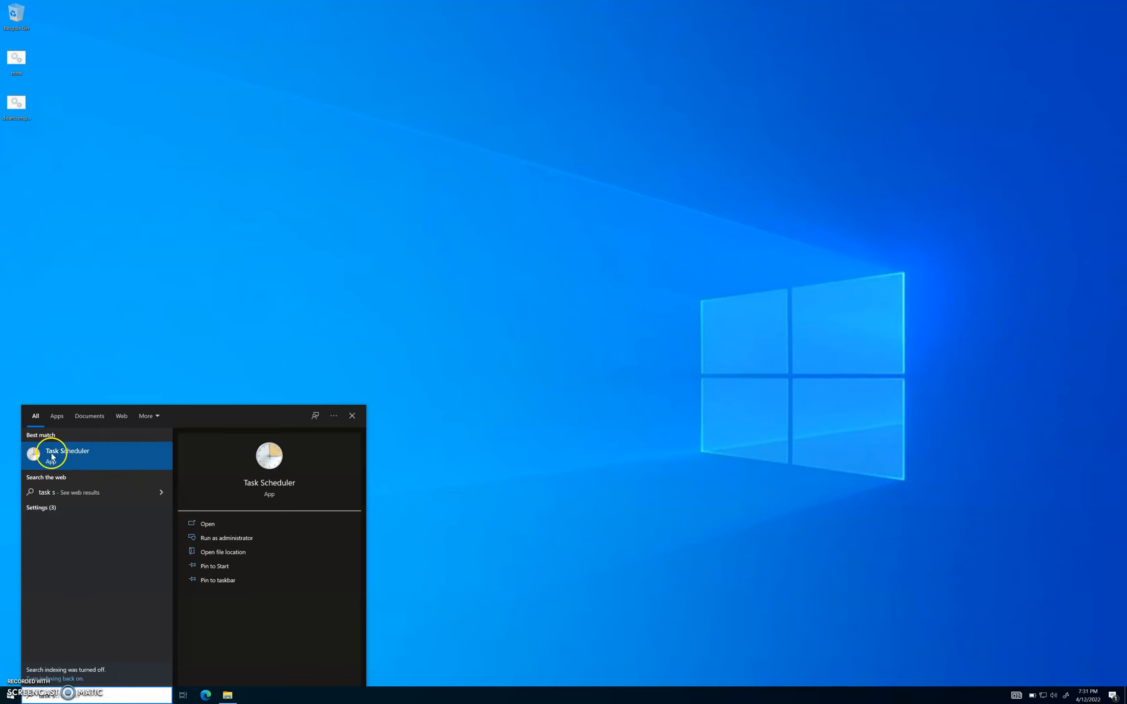
left_click(75, 456)
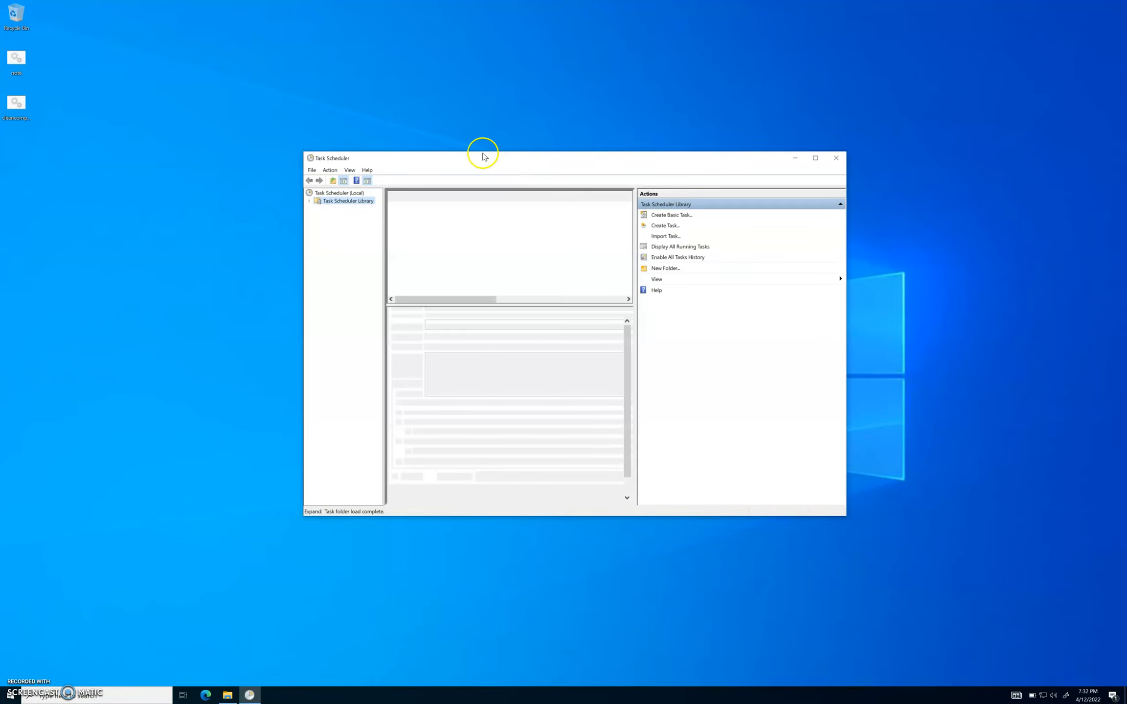
Step: Enlarge the Task Scheduler window and reposition it toward the upper part of the desktop
left_click_drag(519, 163, 448, 150)
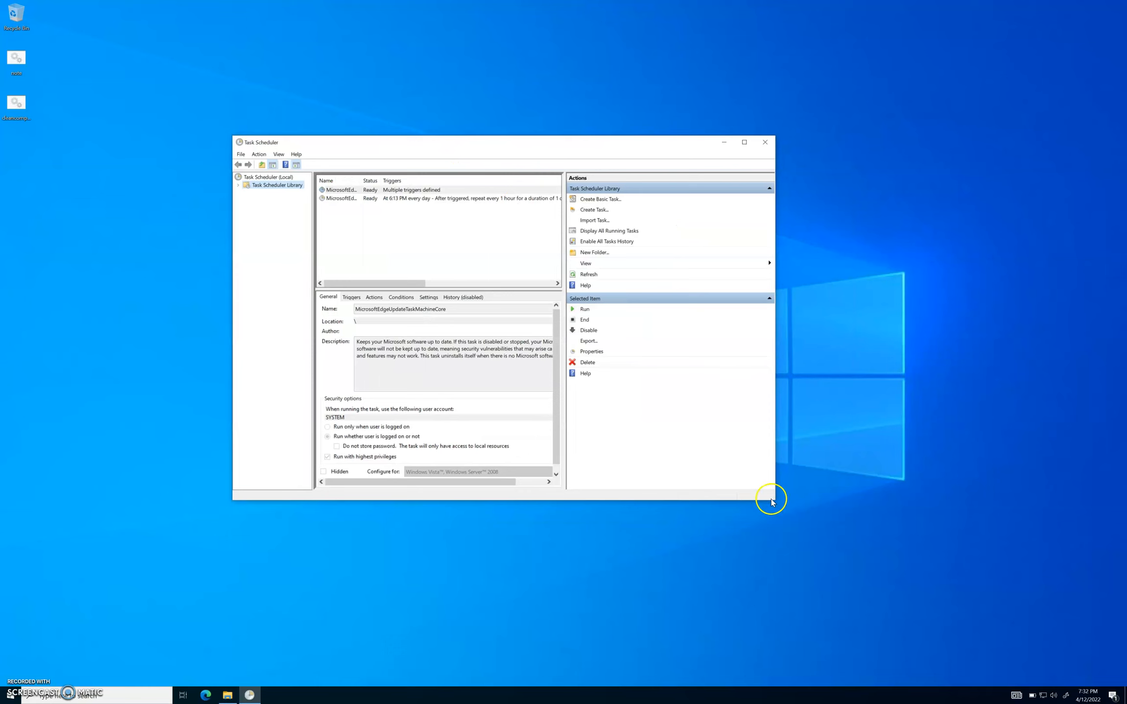
left_click_drag(773, 498, 1000, 624)
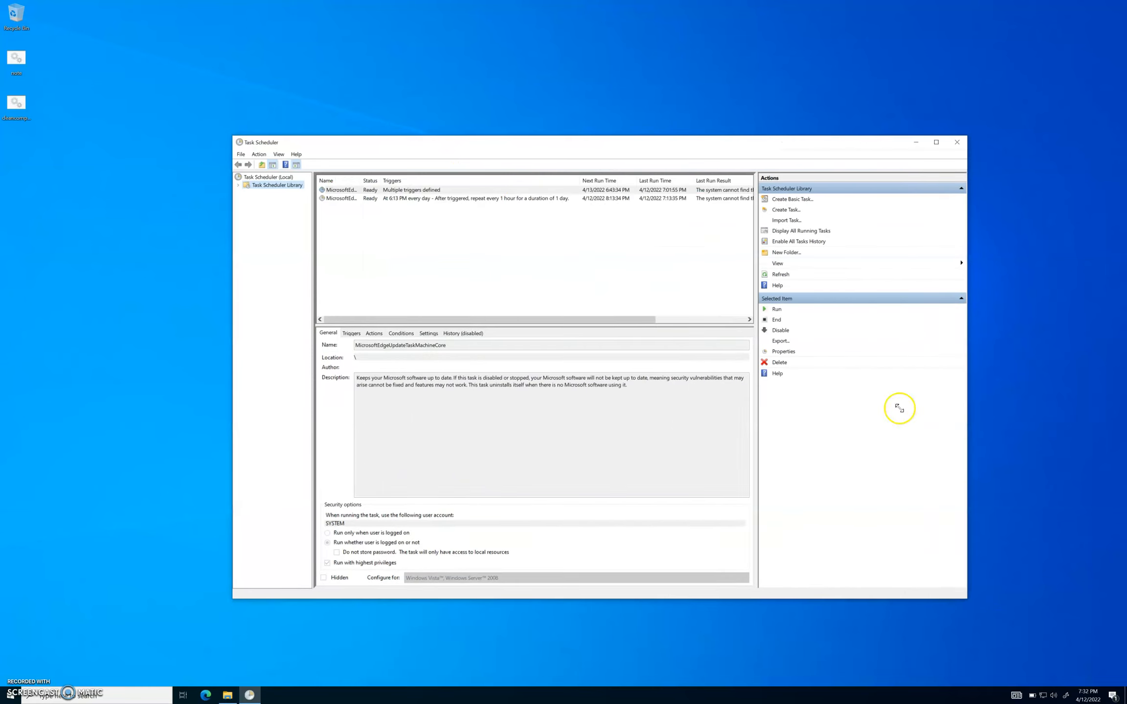
left_click_drag(715, 146, 595, 98)
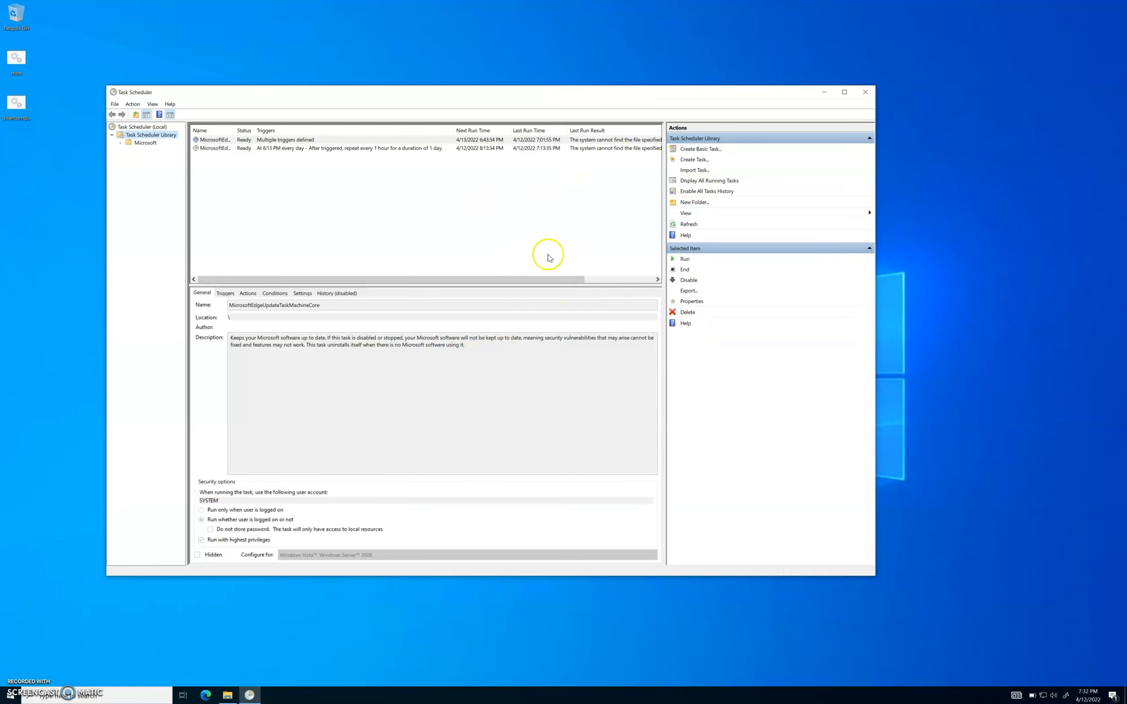
left_click(141, 143)
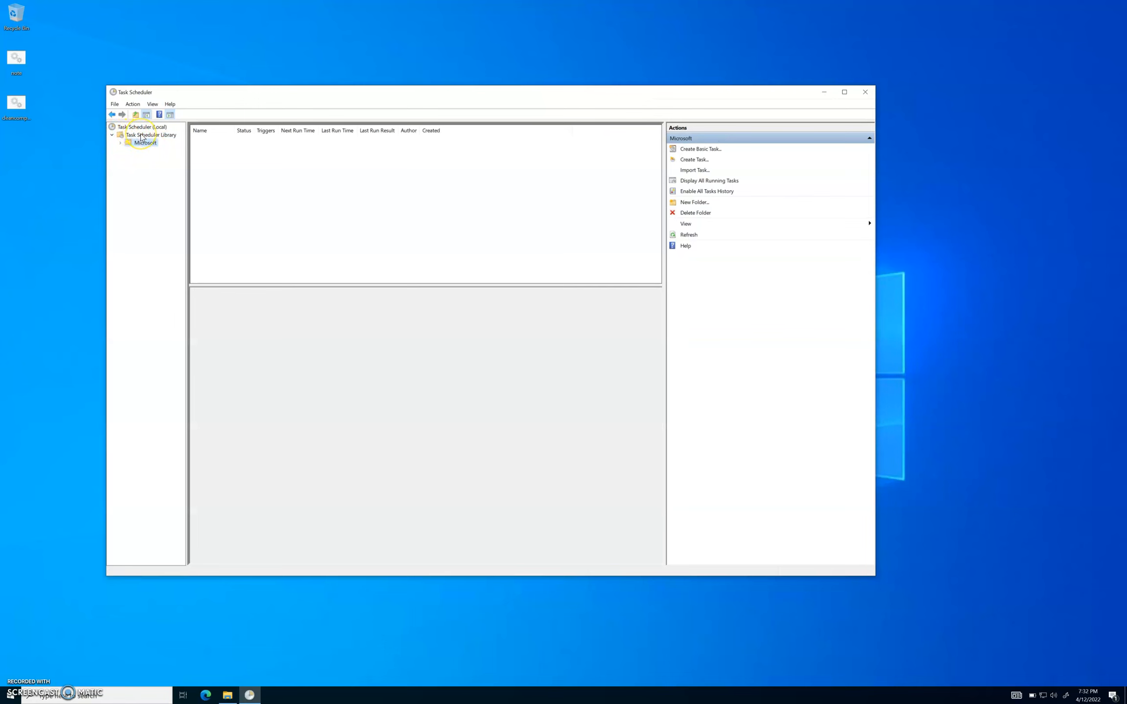
left_click(141, 136)
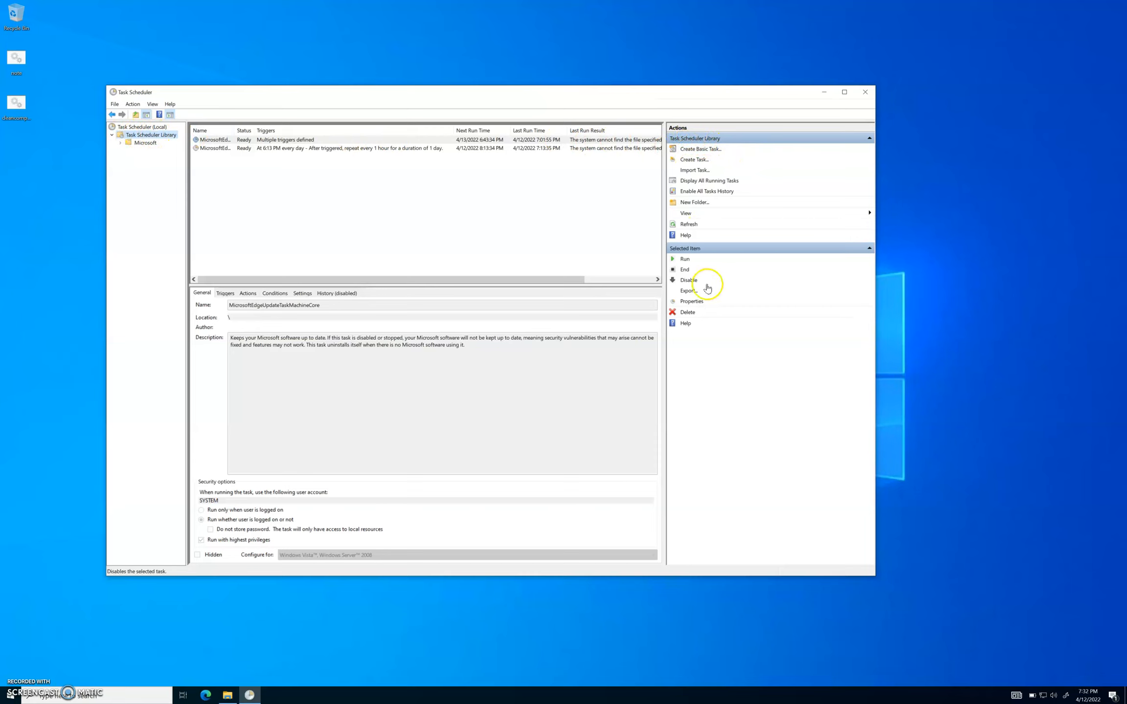
left_click(152, 104)
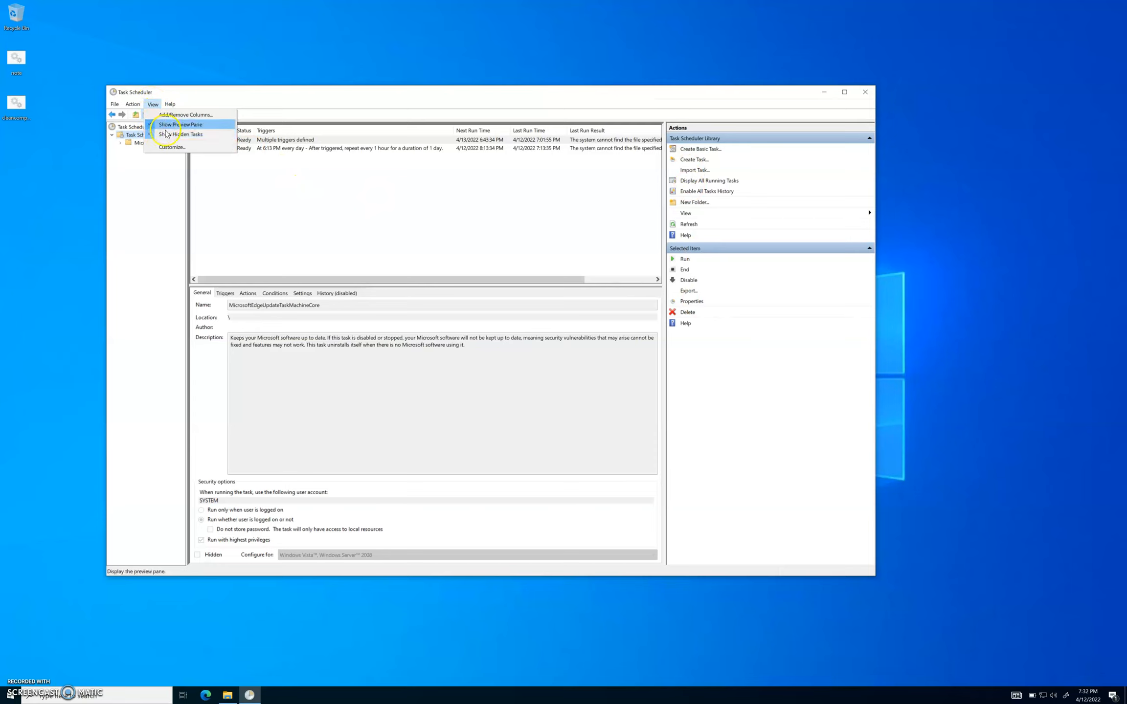
left_click(416, 99)
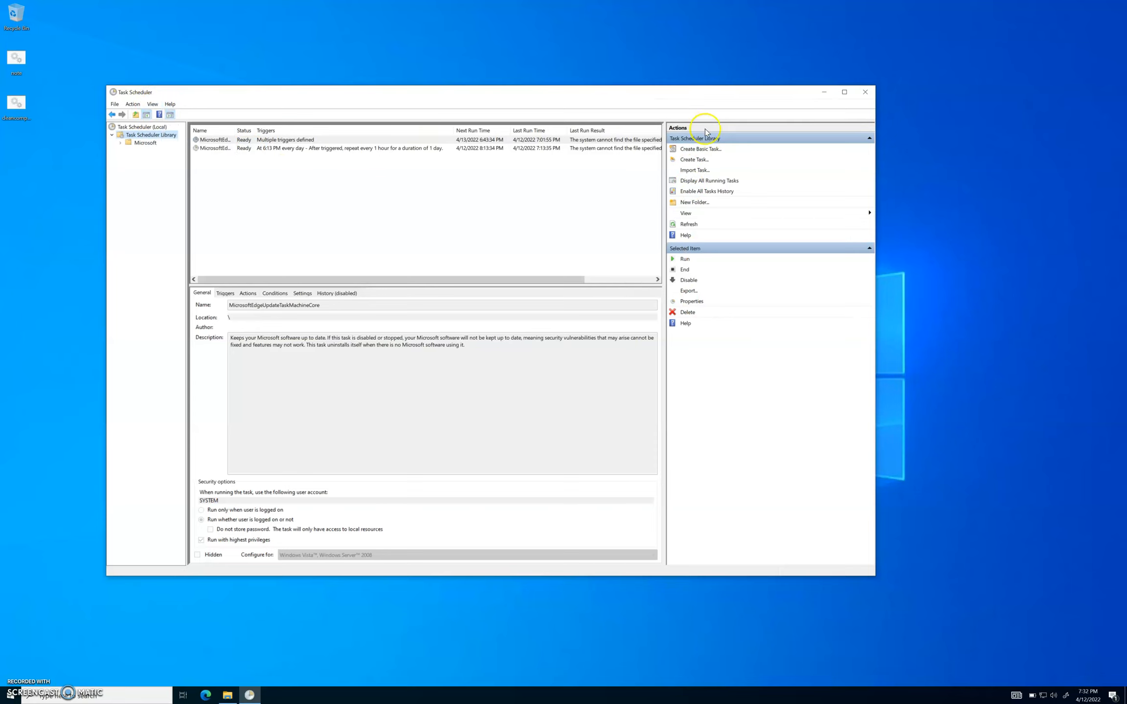
Step: Start a new task named "Clean Computer", described as "Run disk cleanup with sage set 1", running with highest privileges
left_click(689, 162)
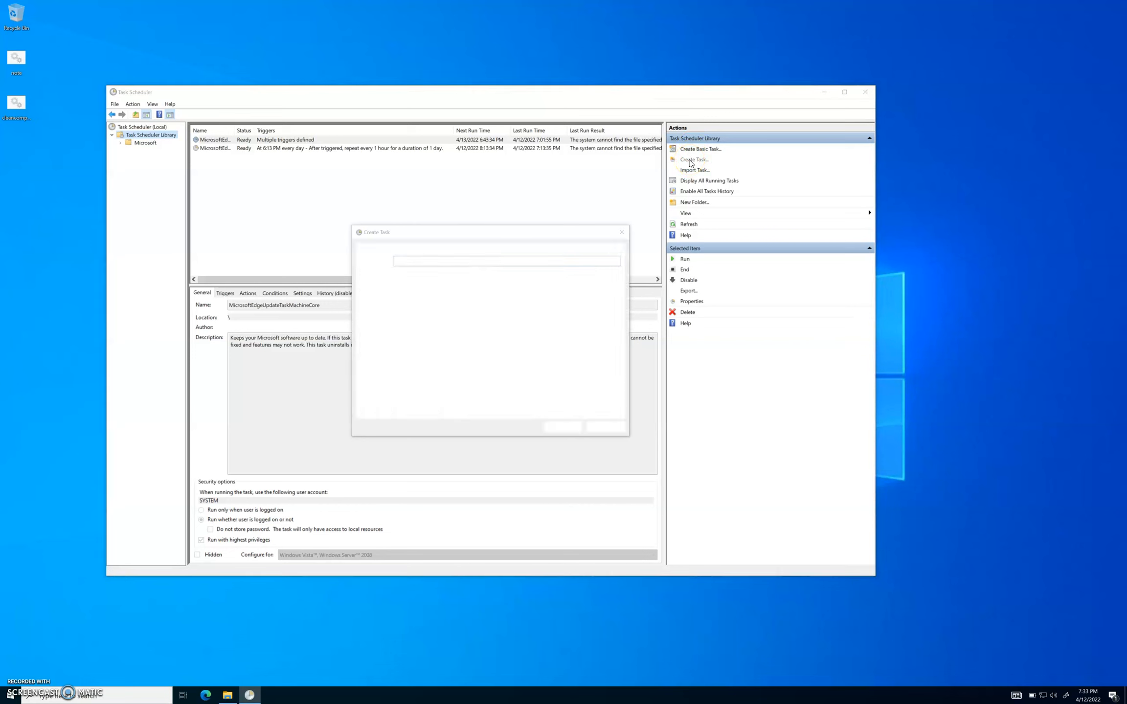
mouse_move(465, 233)
left_mouse_down()
mouse_move(424, 159)
mouse_move(464, 214)
left_mouse_up()
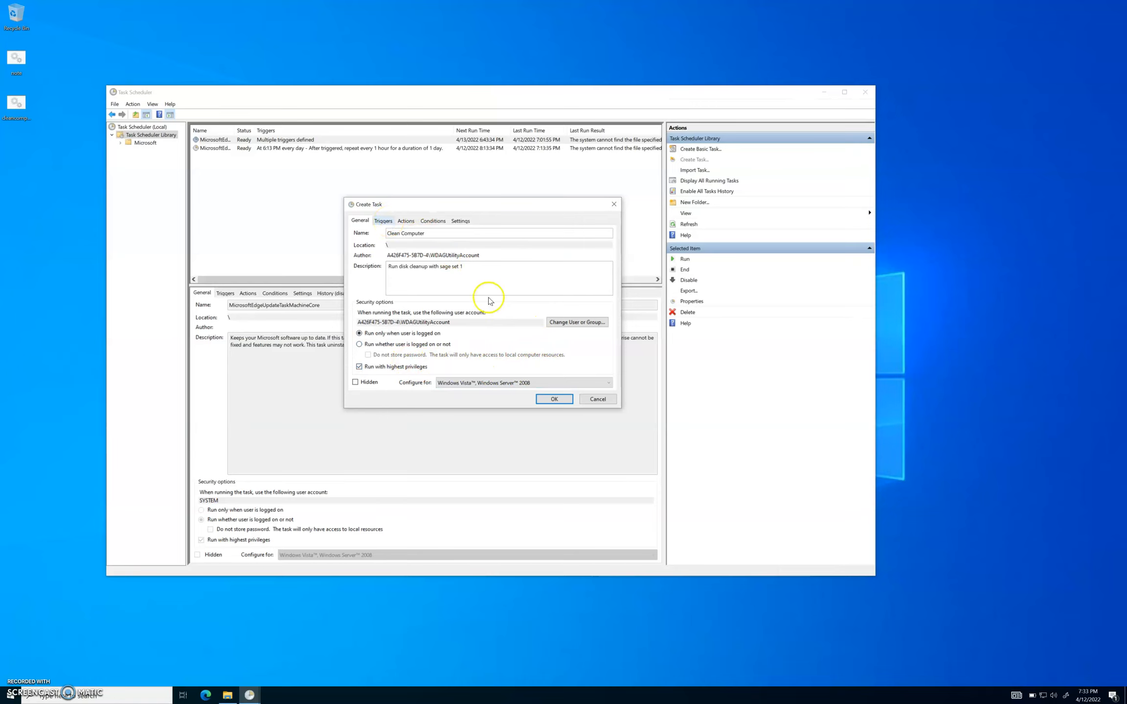
Step: Add a daily schedule trigger to the task starting 4/12/2022 at 9:30:00 PM and recurring every 1 day
left_click(384, 221)
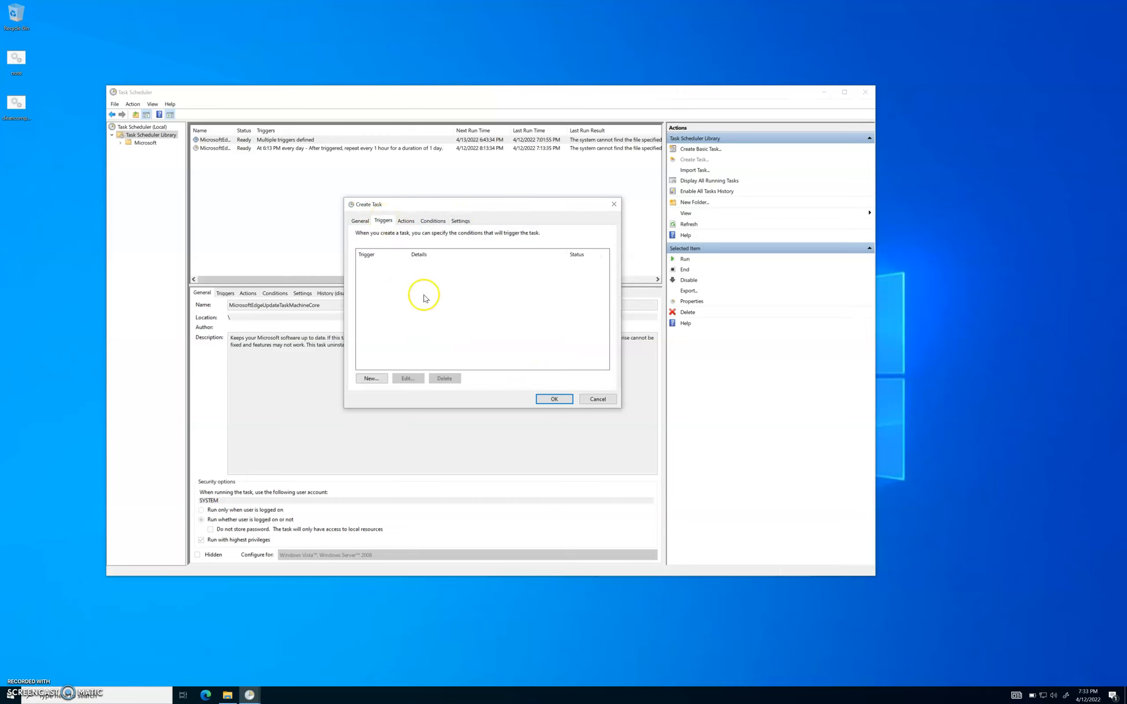
left_click(374, 380)
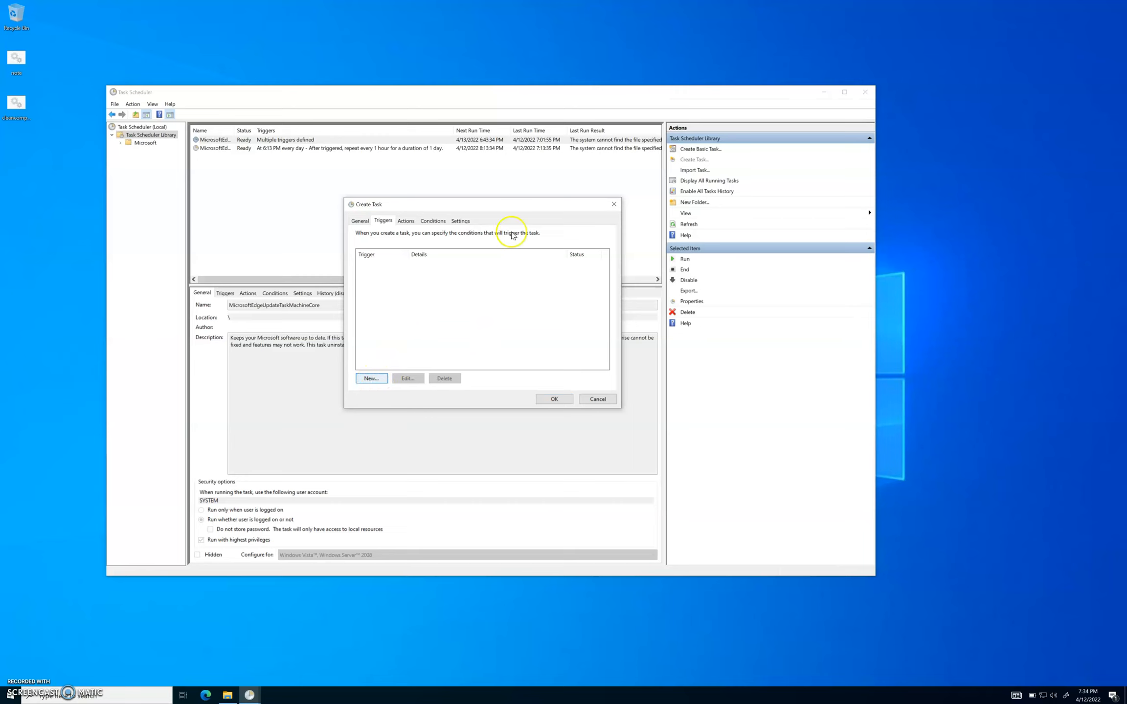
left_click_drag(482, 206, 493, 267)
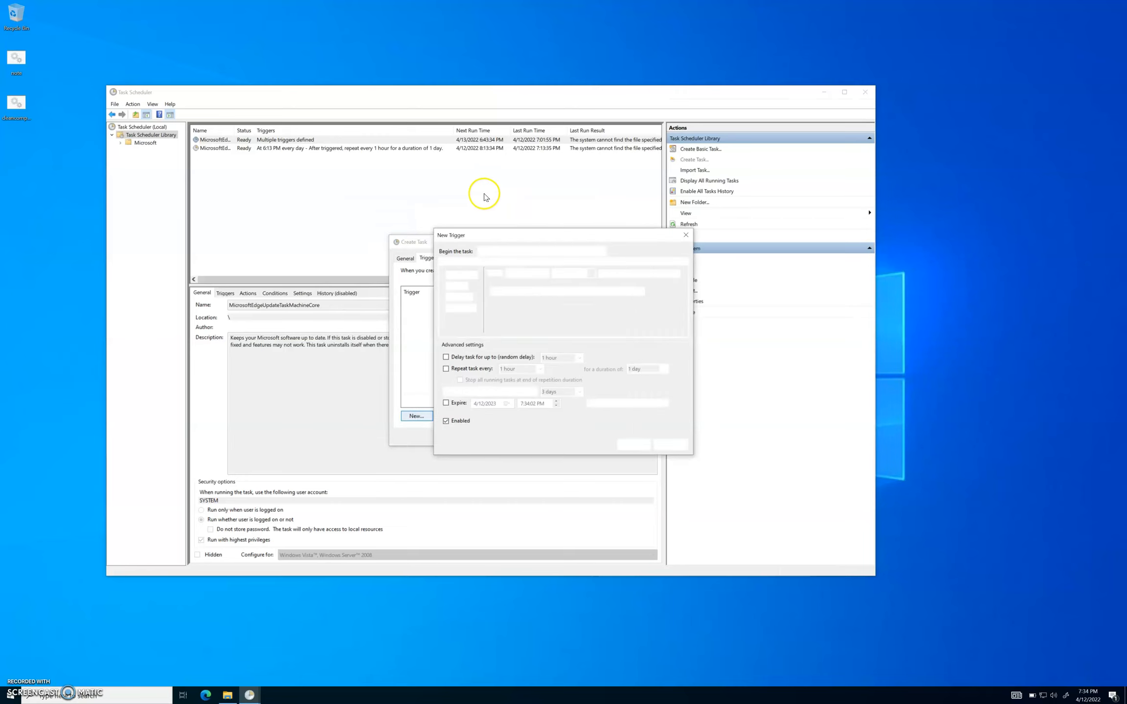
left_click_drag(462, 223, 486, 188)
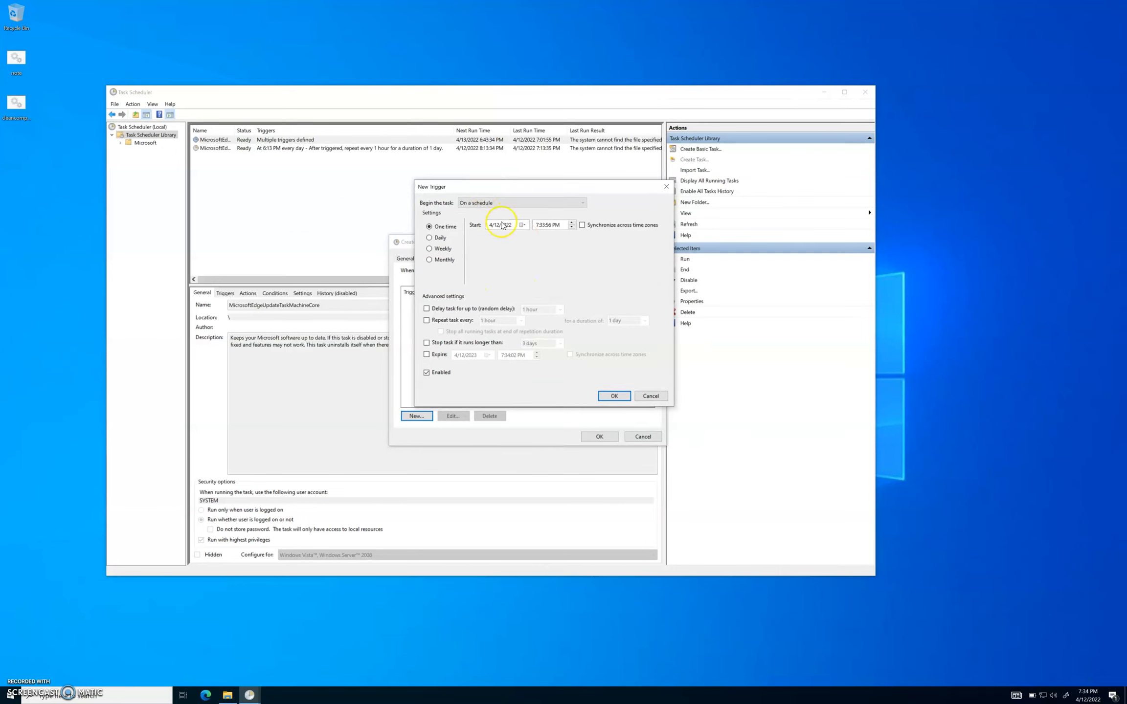
left_click(430, 238)
left_click(523, 226)
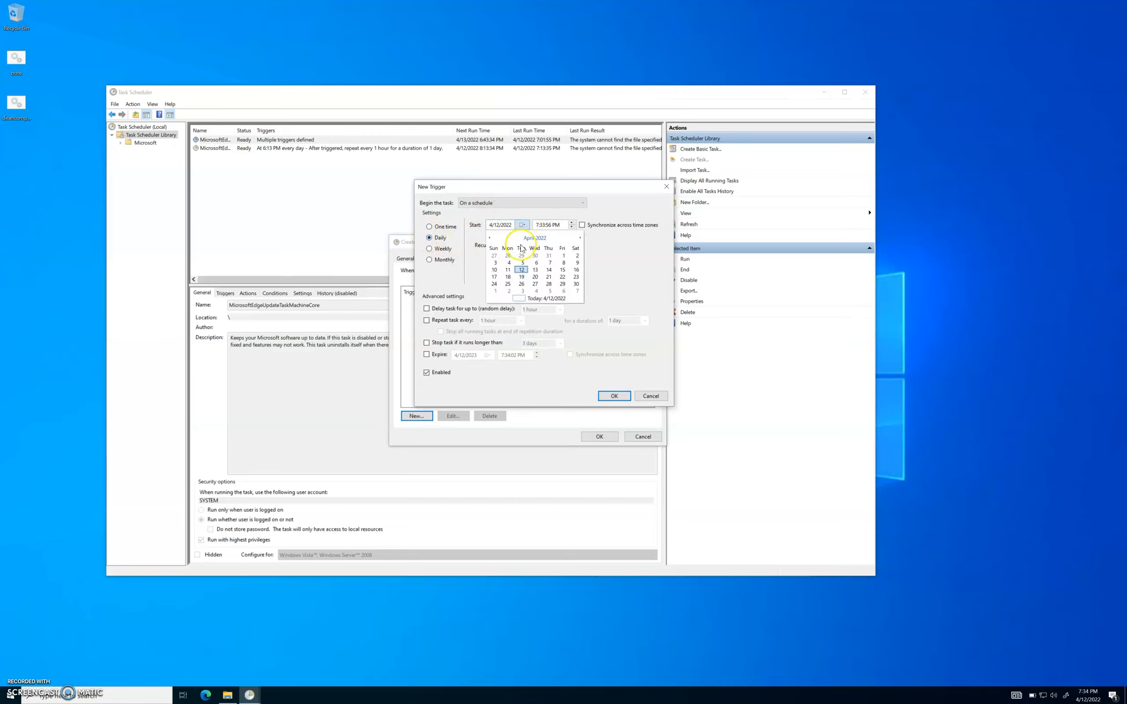
left_click(523, 270)
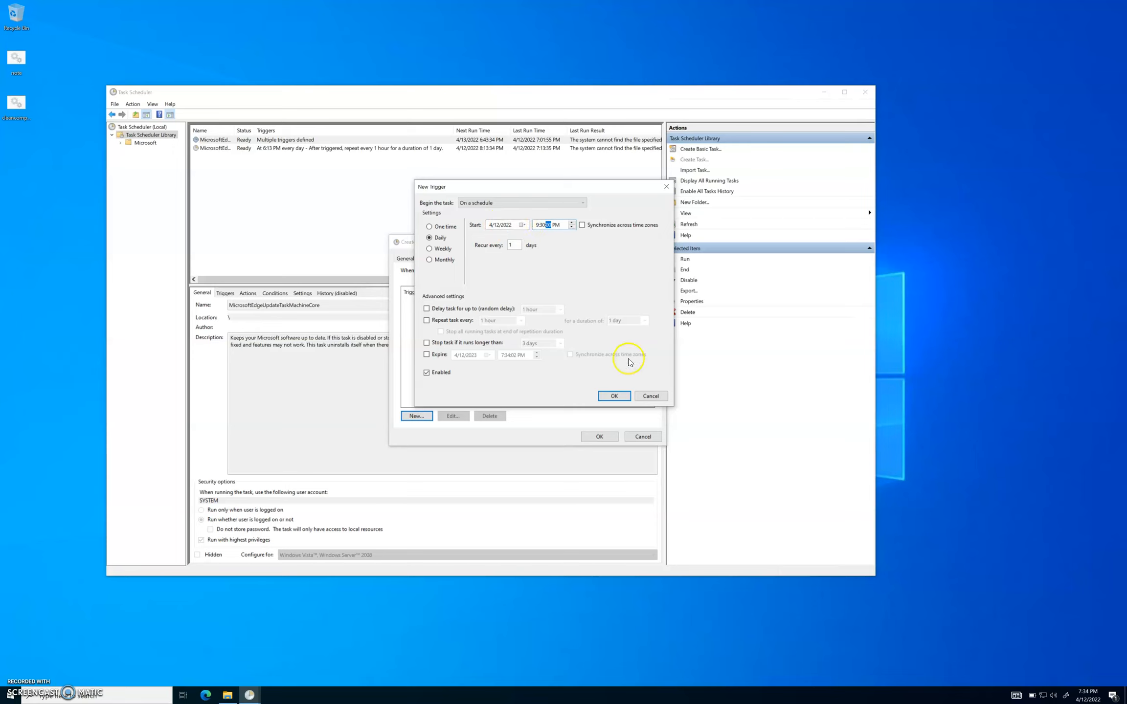
left_click(614, 398)
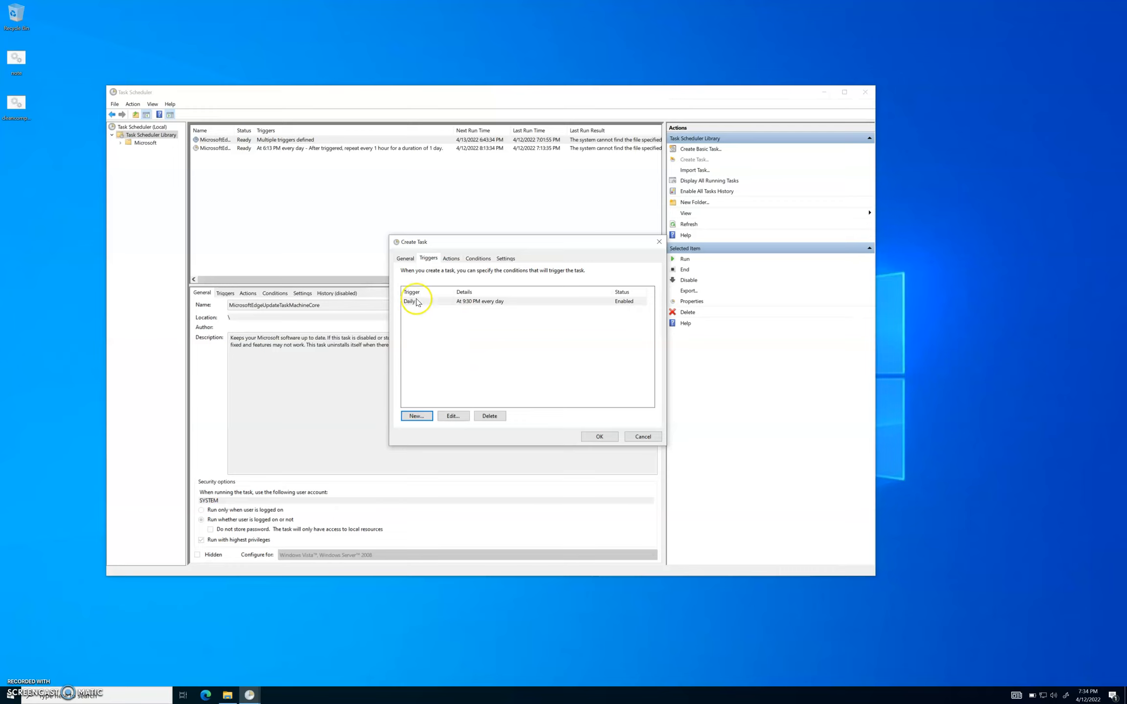
Step: Add a "Start a program" action that runs the cleancomputer batch file from the Desktop
left_click(452, 259)
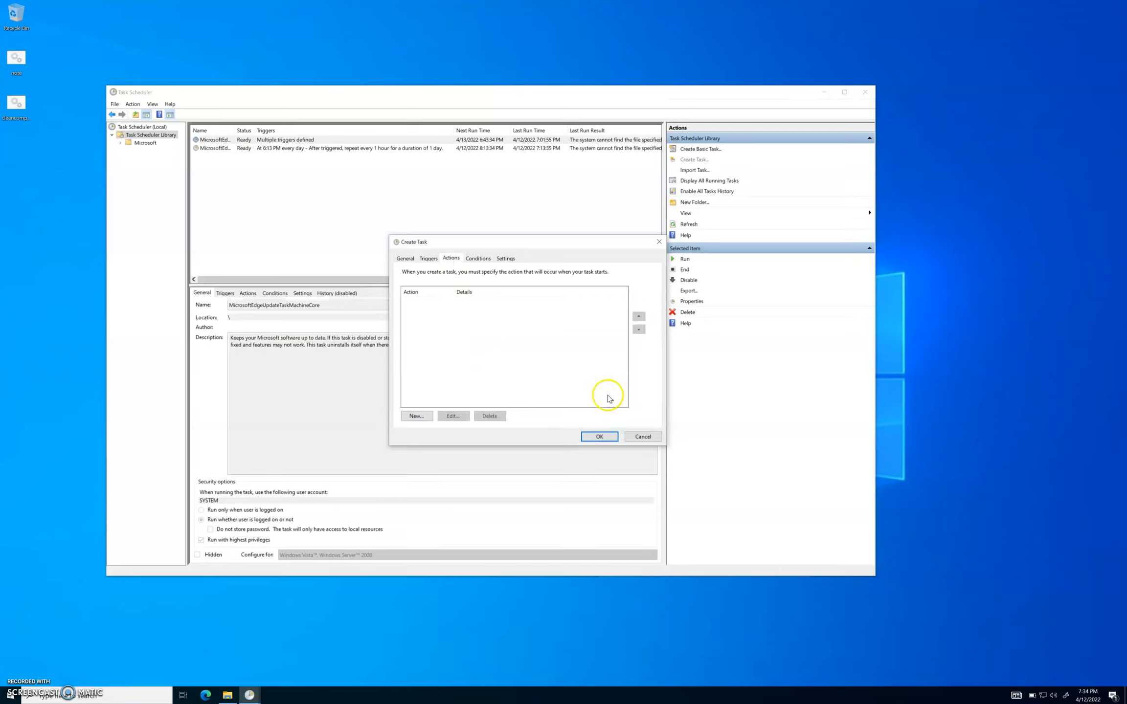
left_click(415, 417)
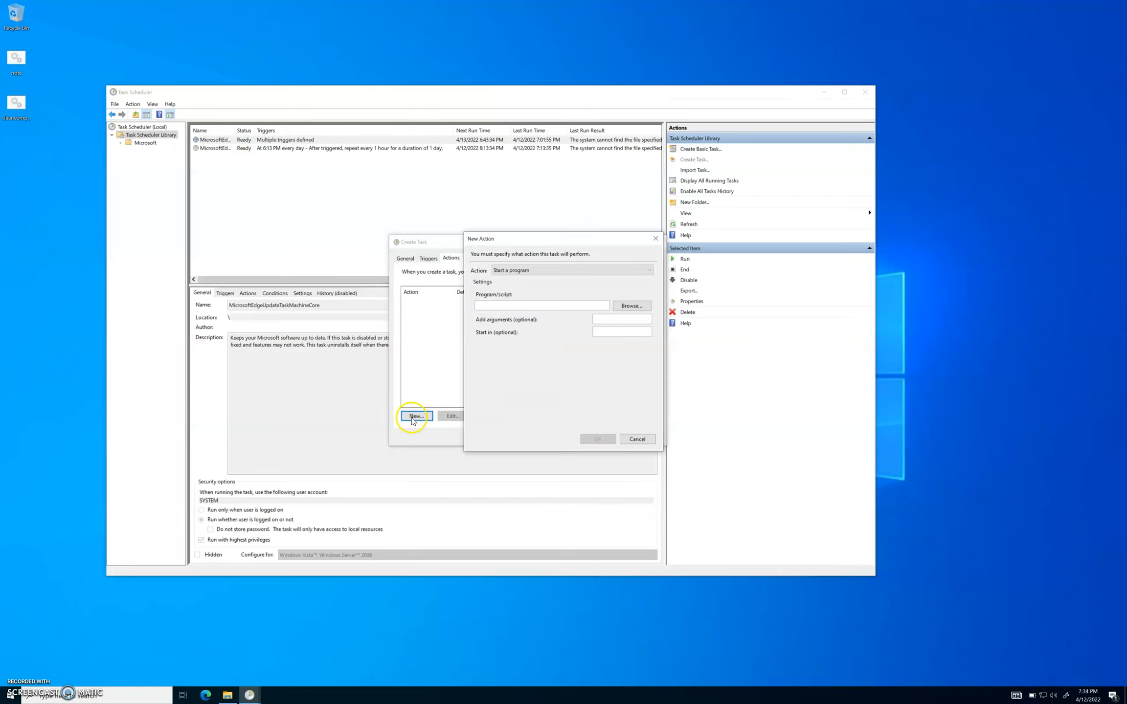
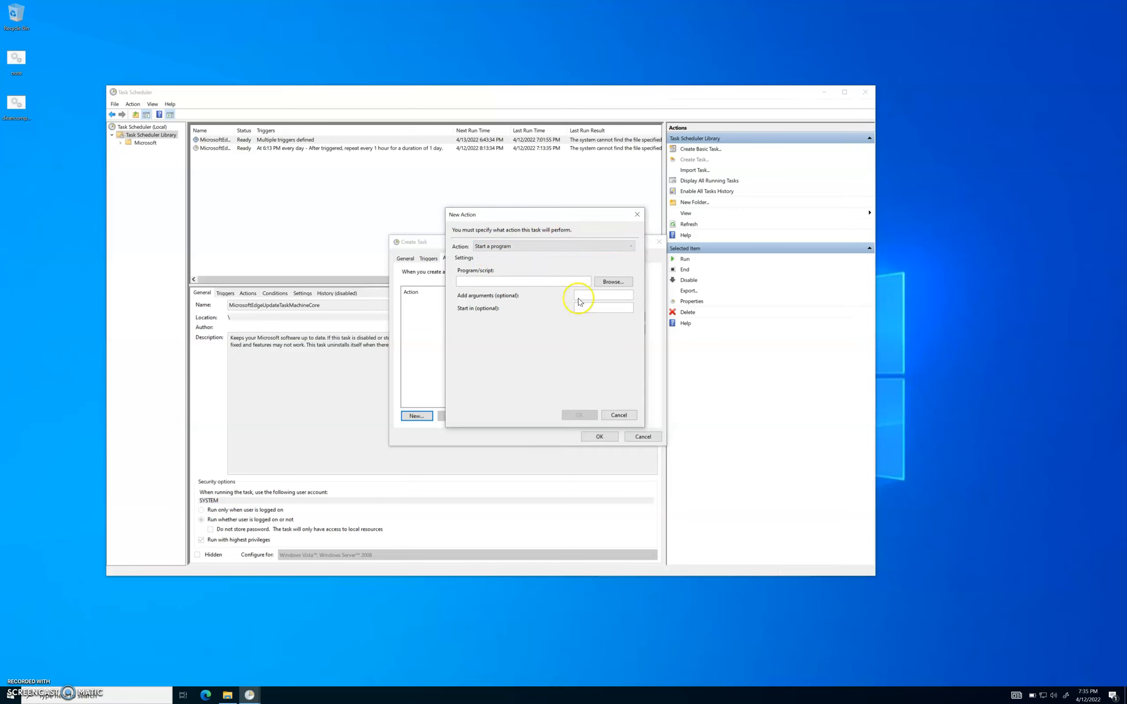
left_click(611, 282)
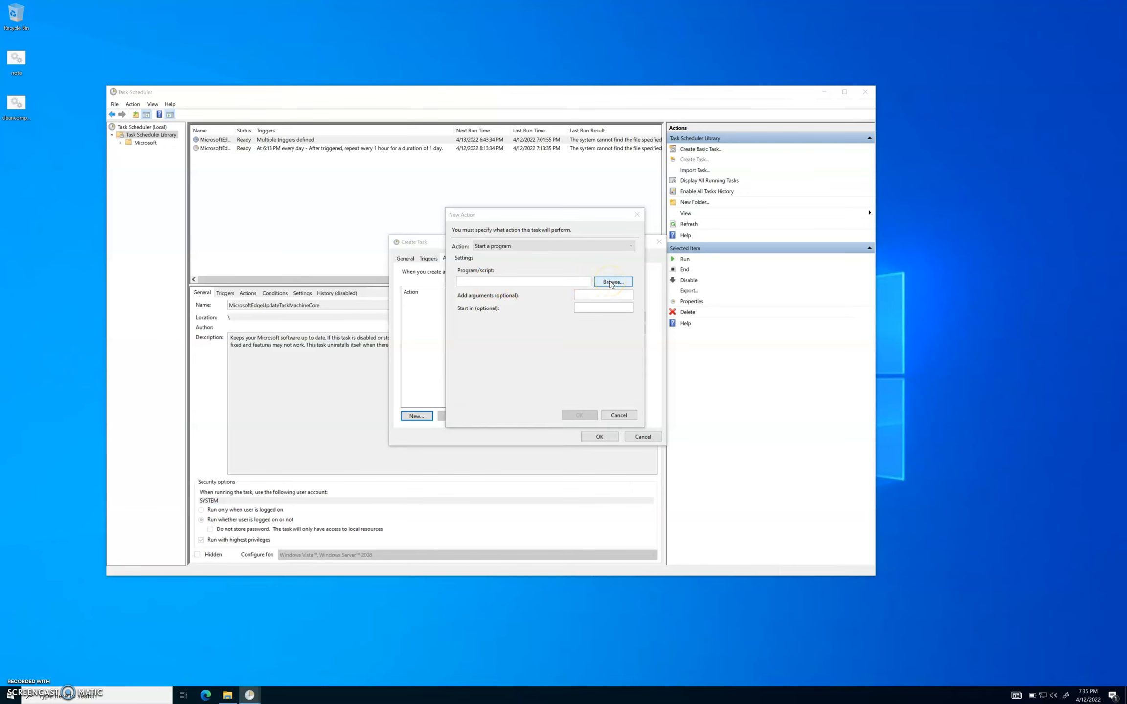
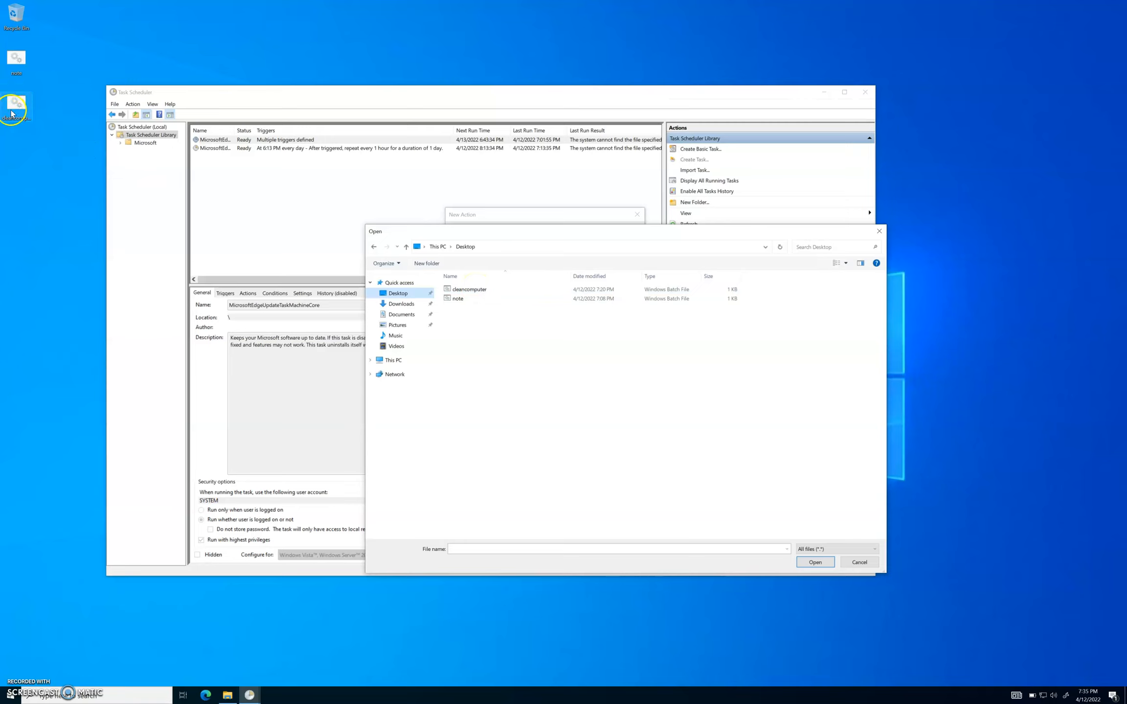
left_click(454, 290)
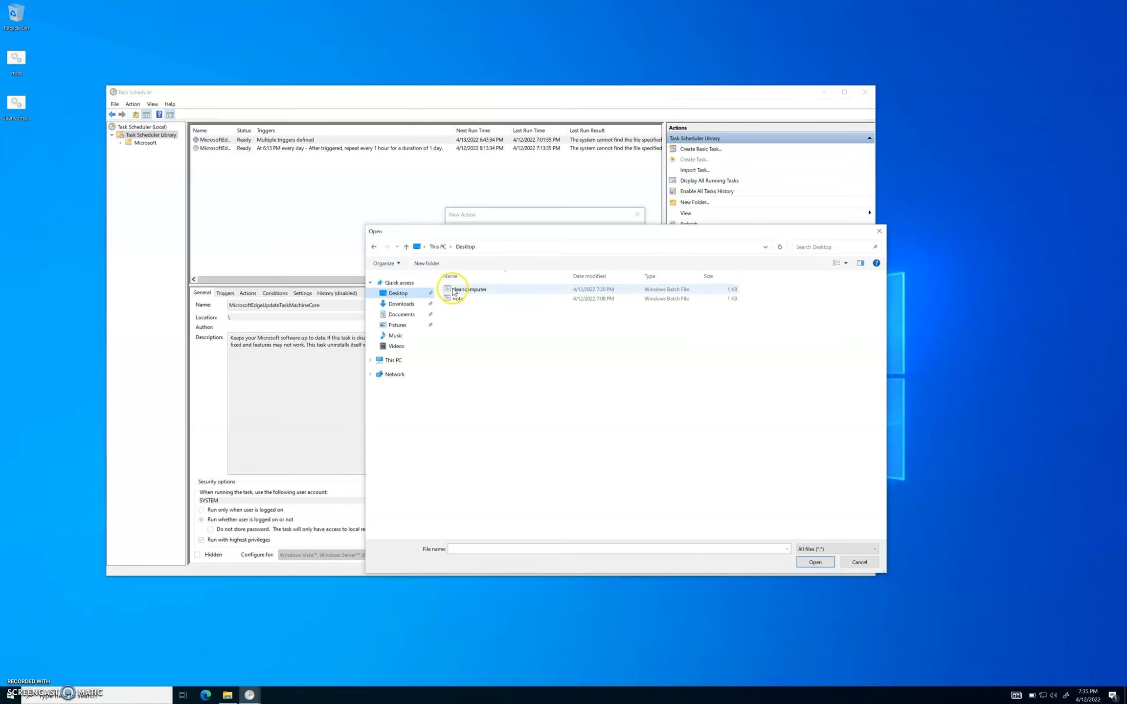
left_click(470, 290)
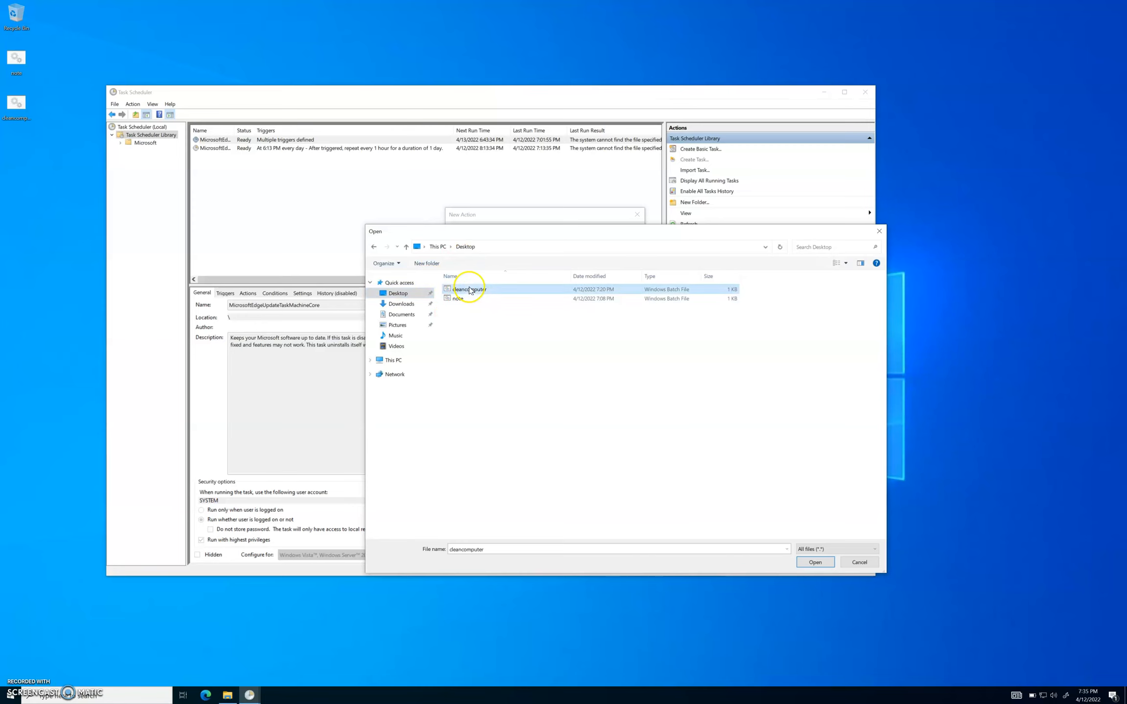
left_click(815, 563)
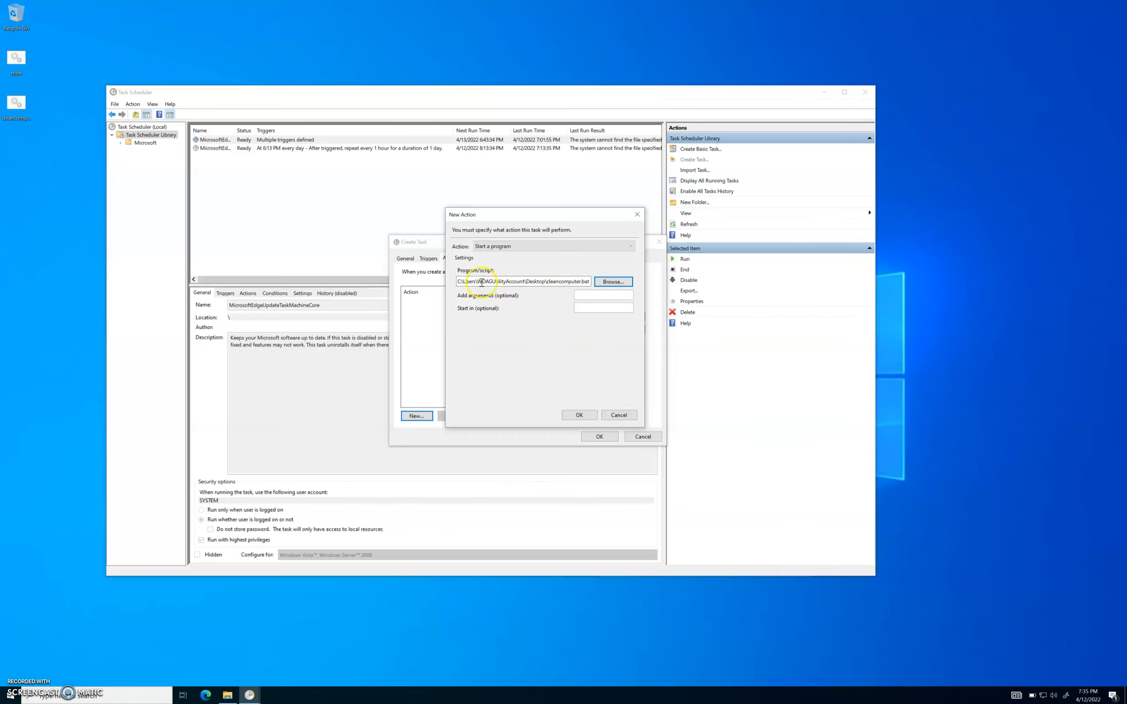
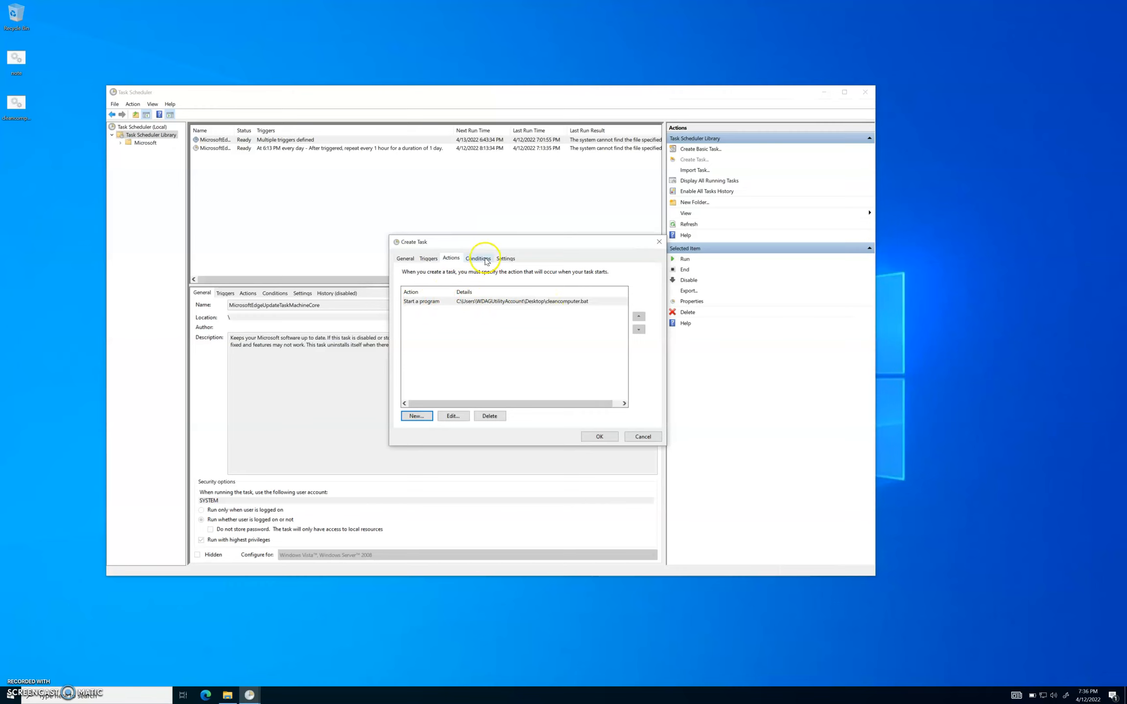
left_click(482, 261)
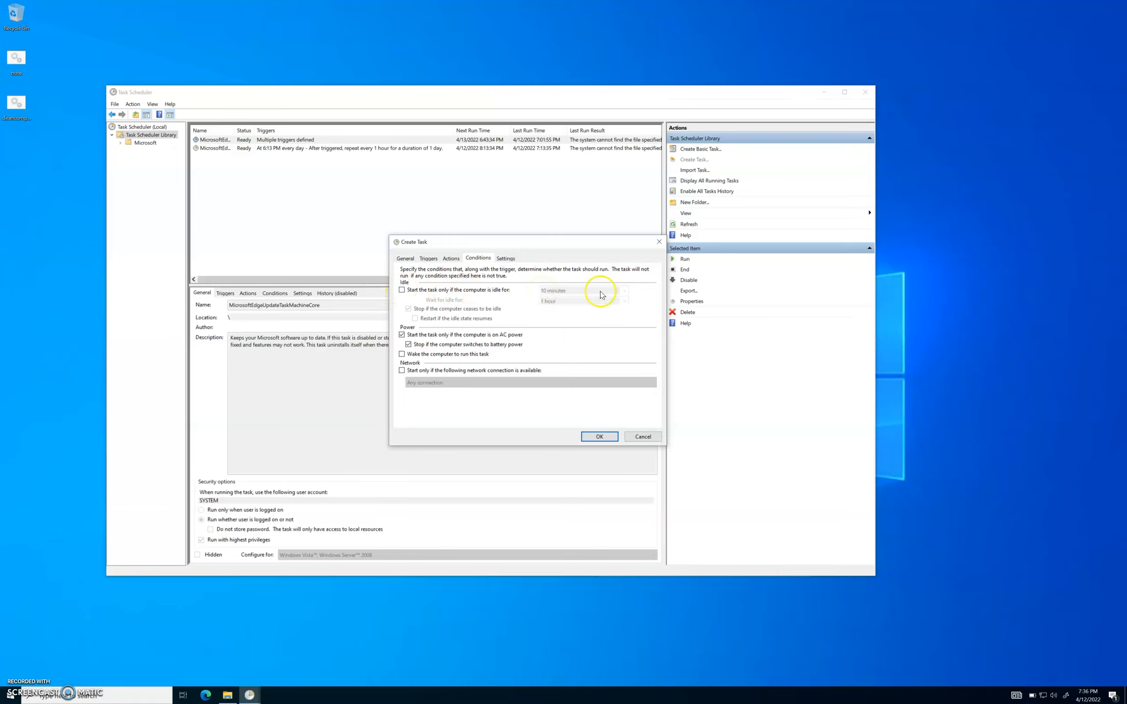
left_click(403, 291)
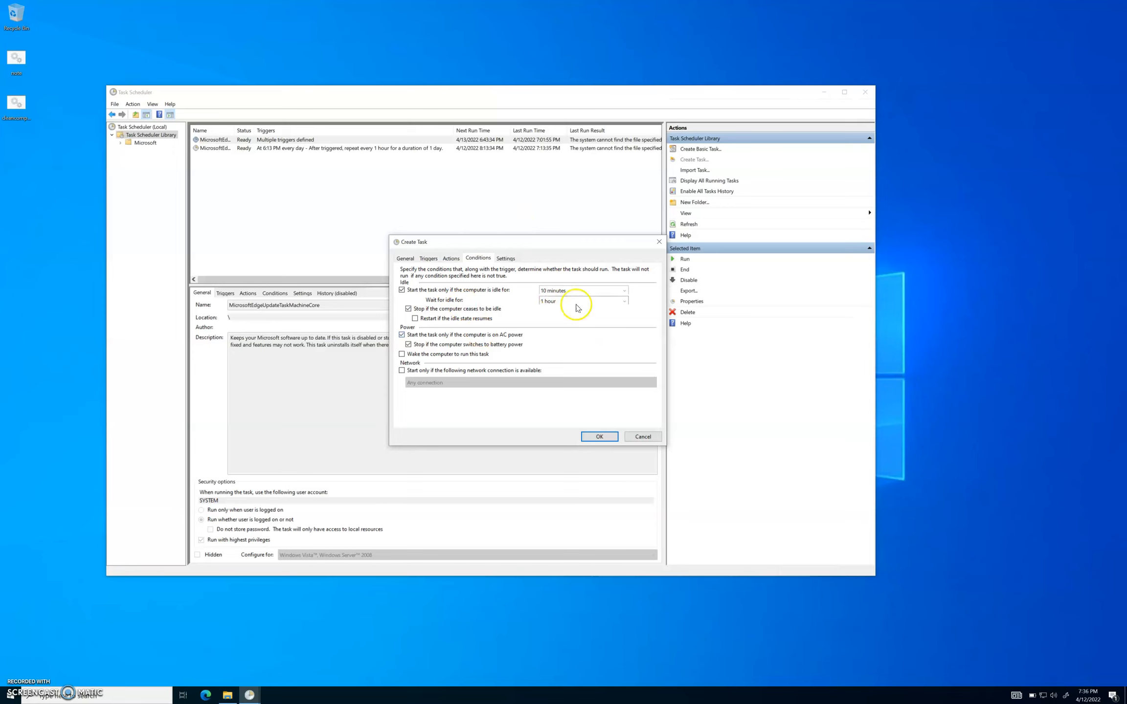
left_click(401, 290)
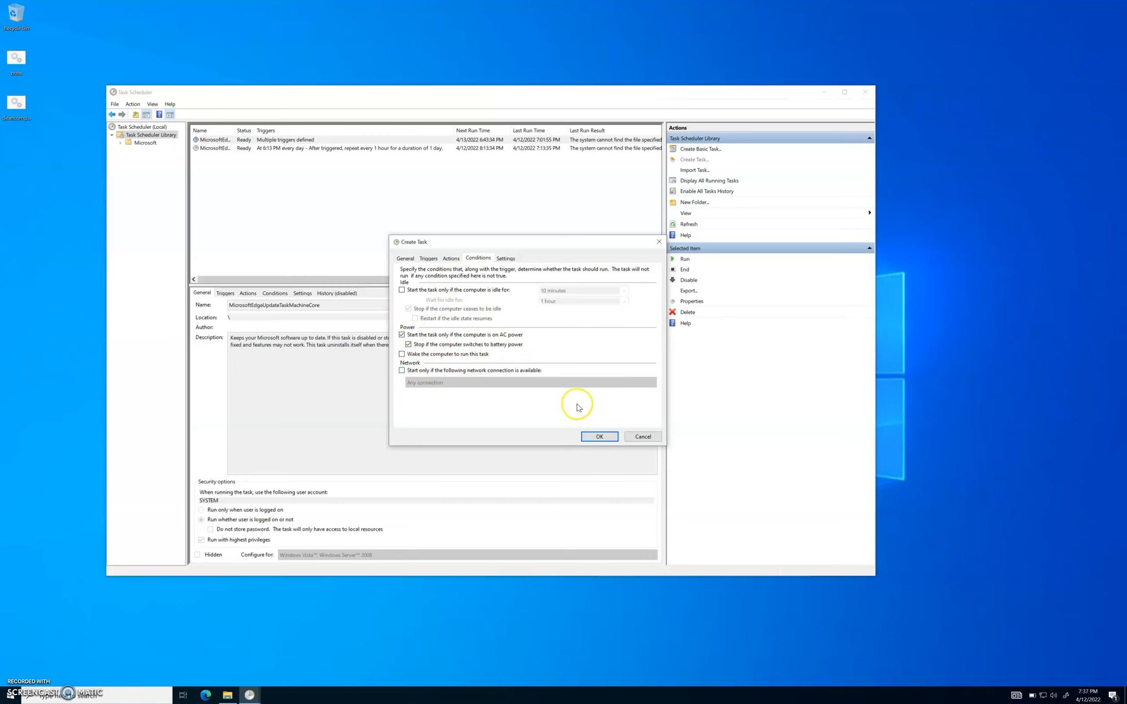
Step: Set the task to run as soon as possible after a missed scheduled start, save it, and widen the task list's Name column
left_click(506, 259)
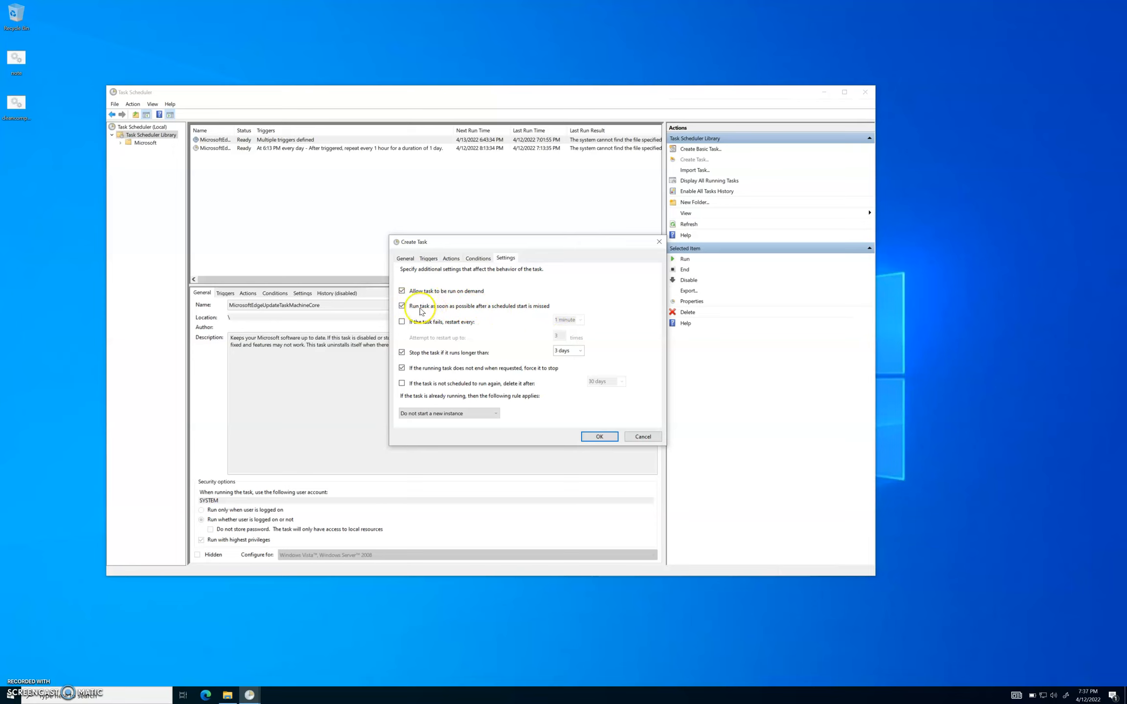
left_click(402, 306)
left_click(601, 438)
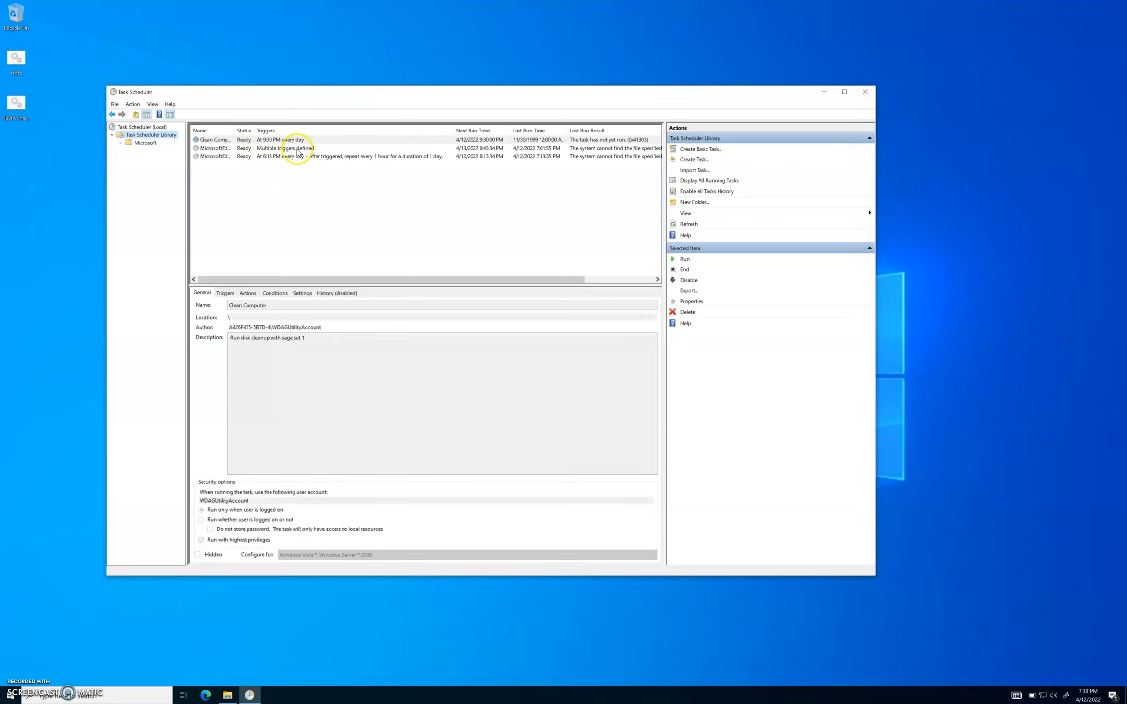
left_click_drag(235, 130, 282, 130)
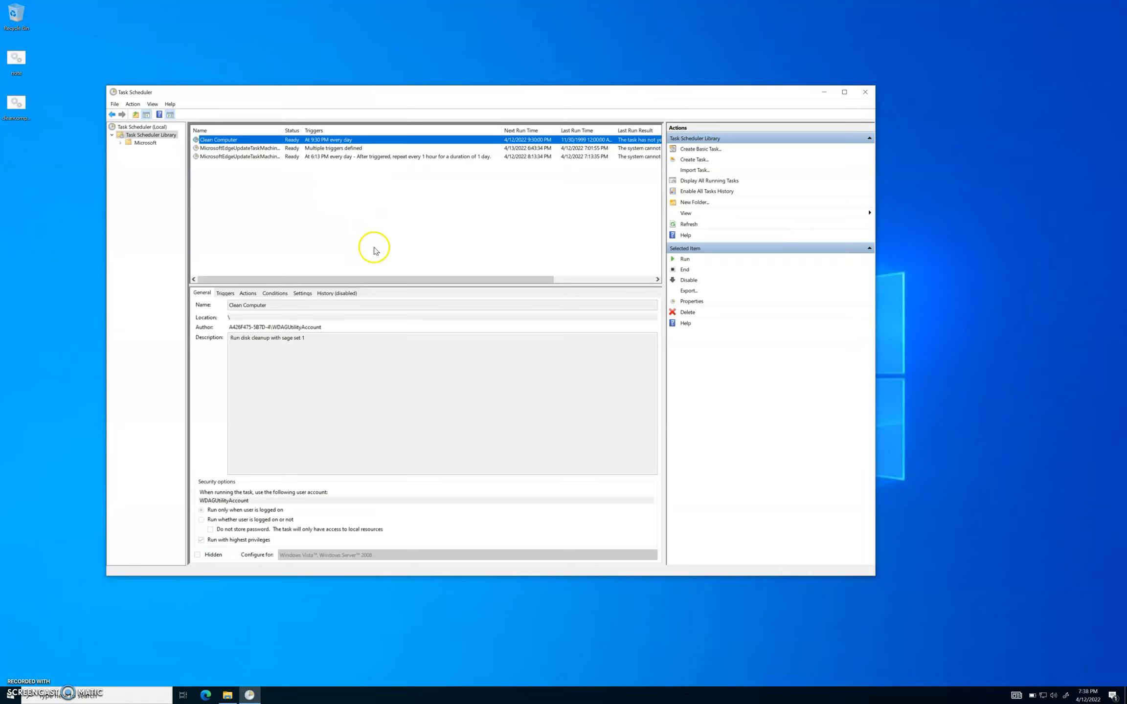
Step: Run the Clean Computer task on demand and move its command window clear of the task list
right_click(241, 142)
left_click(261, 148)
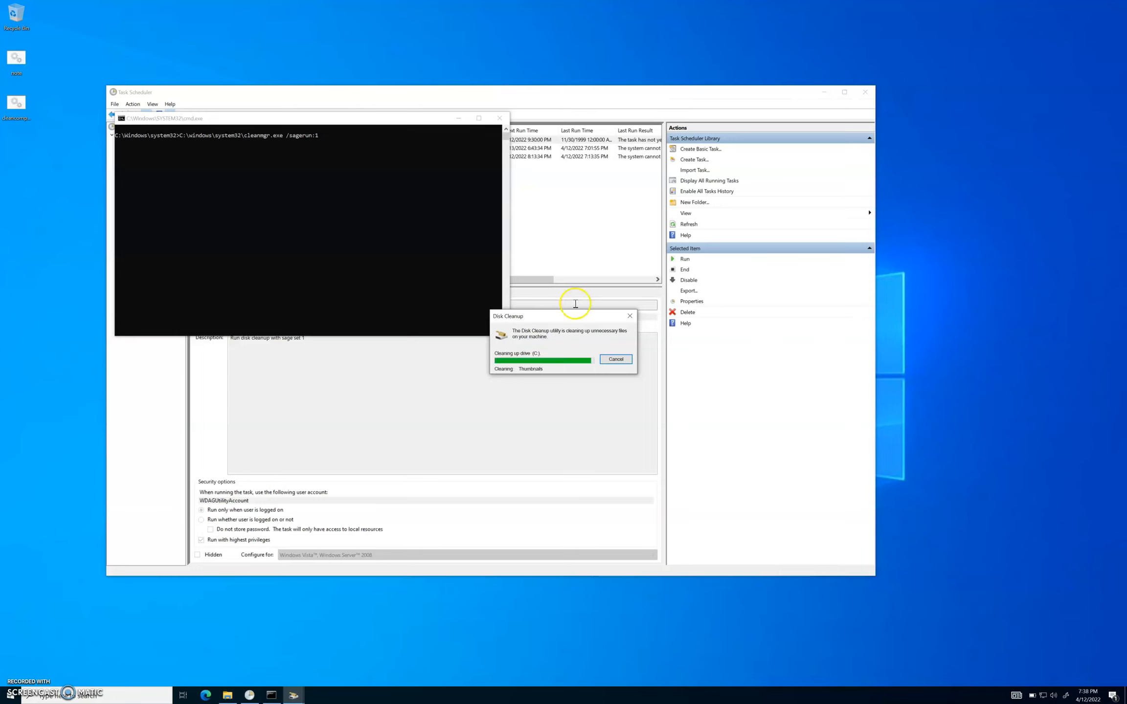
left_click_drag(421, 121, 827, 372)
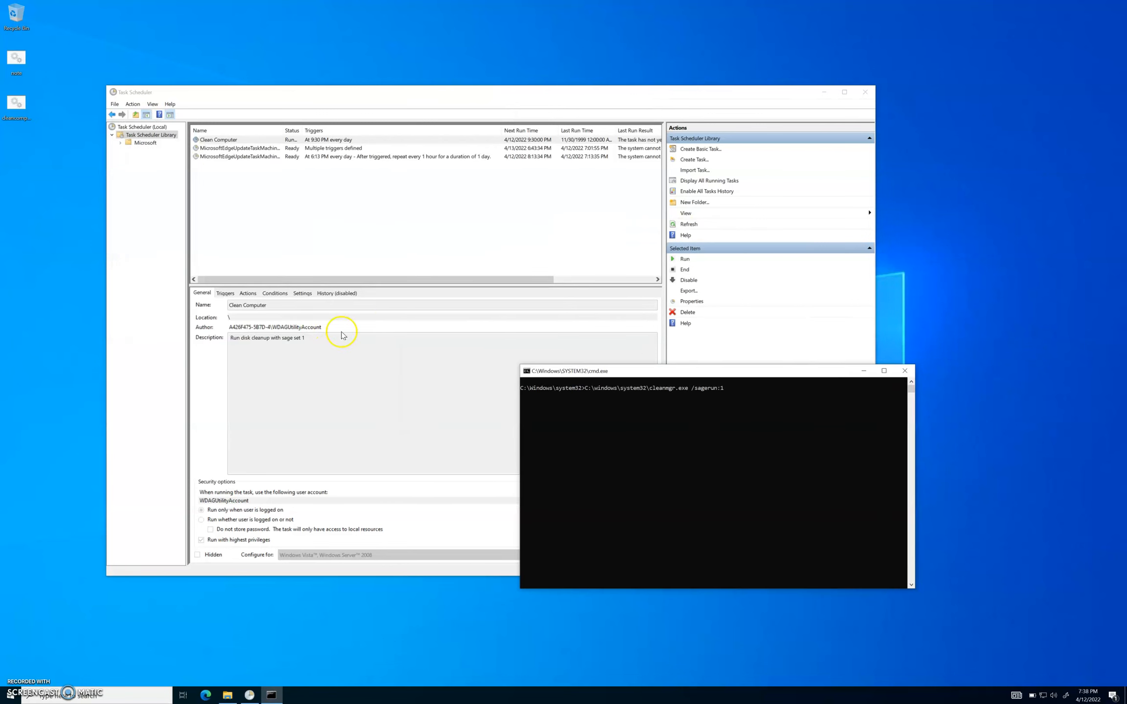
Step: Add a one-time trigger for 4/12/2022 at 7:39:52 PM to the Clean Computer task, save it, and close the task's command window
left_click(248, 294)
left_click(225, 294)
left_click(264, 337)
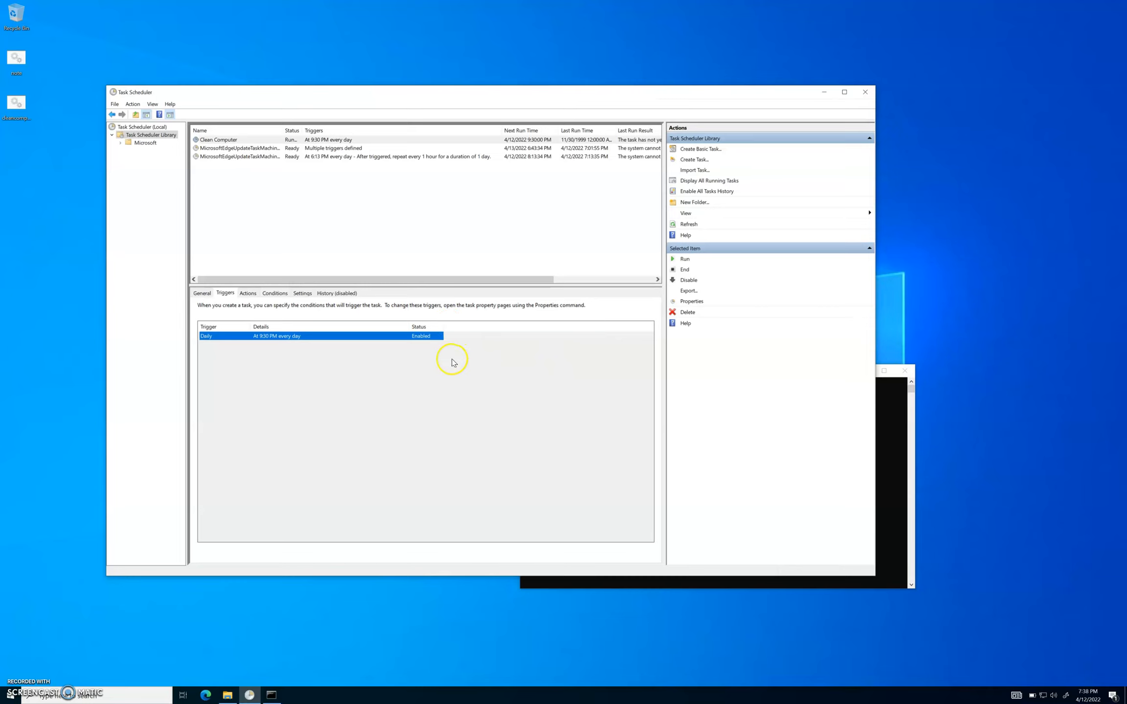
left_click(350, 357)
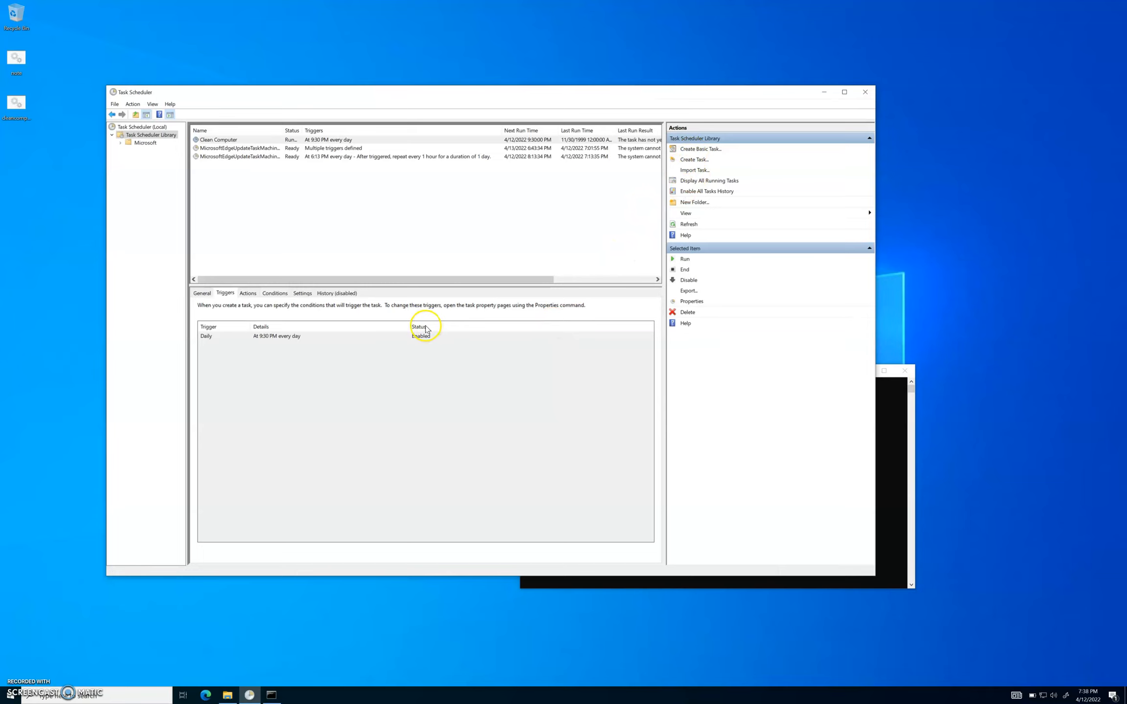
left_click(343, 141)
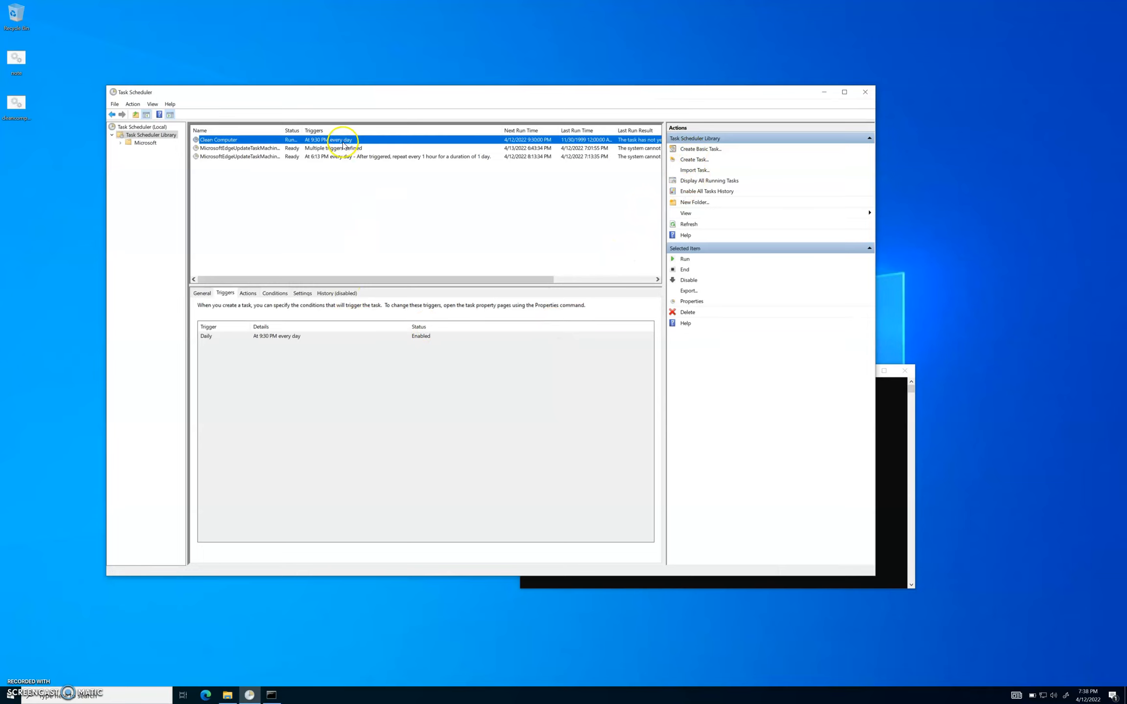
right_click(340, 141)
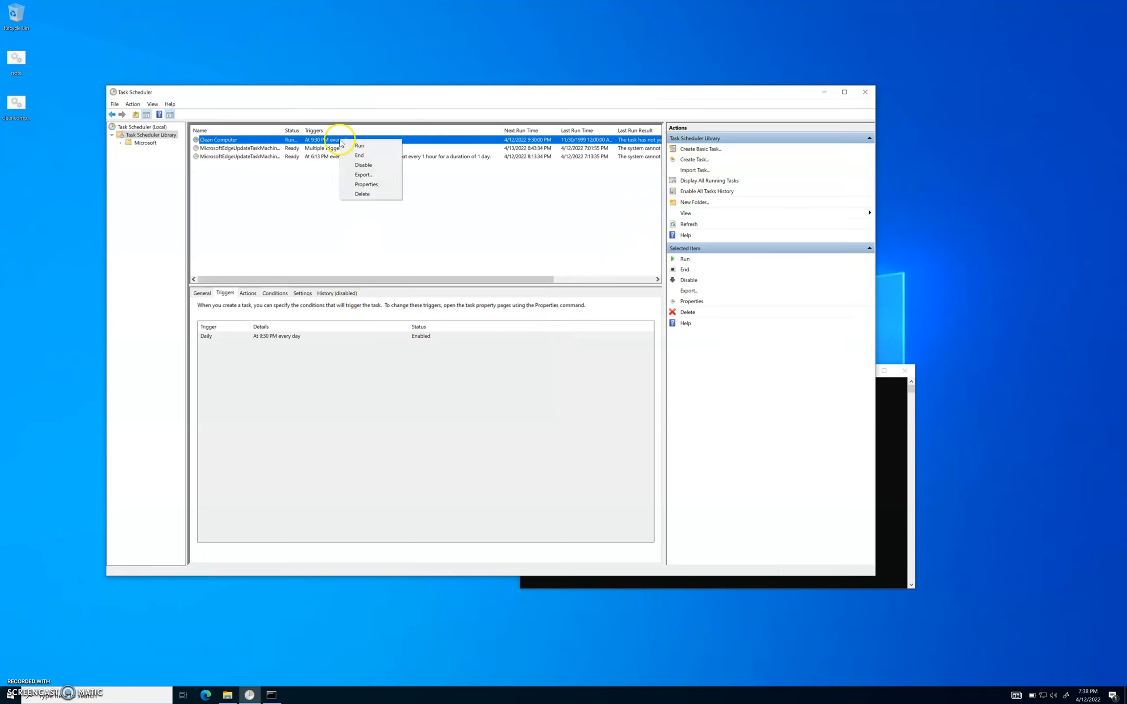
left_click(366, 184)
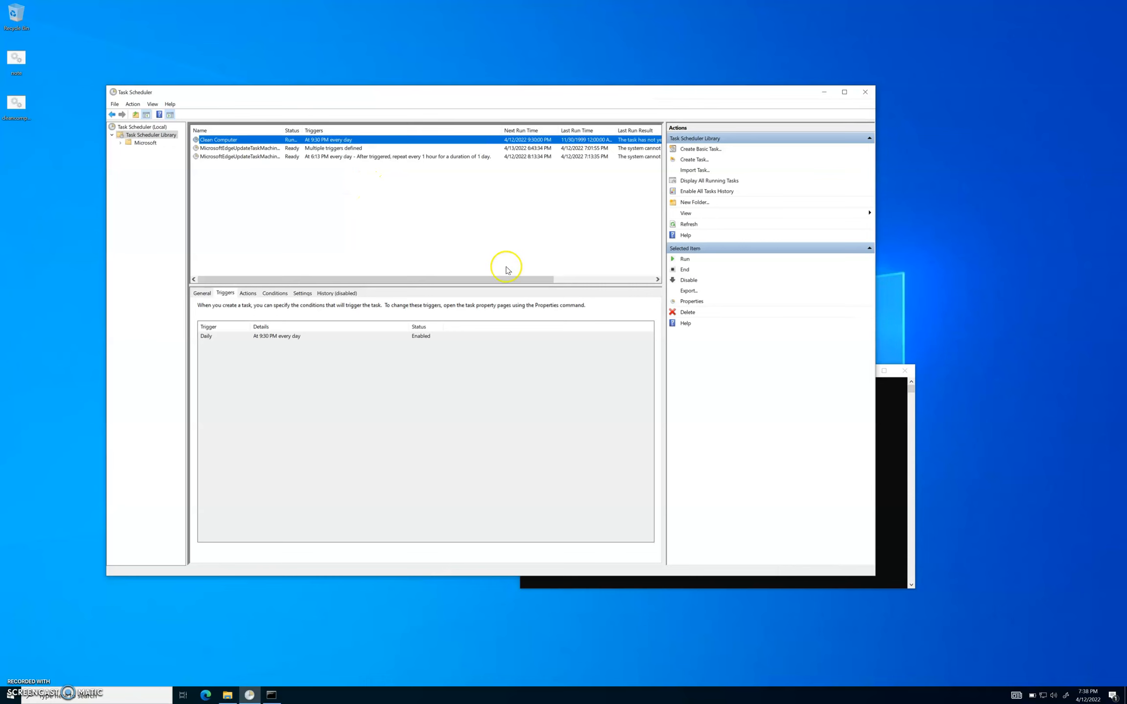
left_click_drag(268, 131, 521, 202)
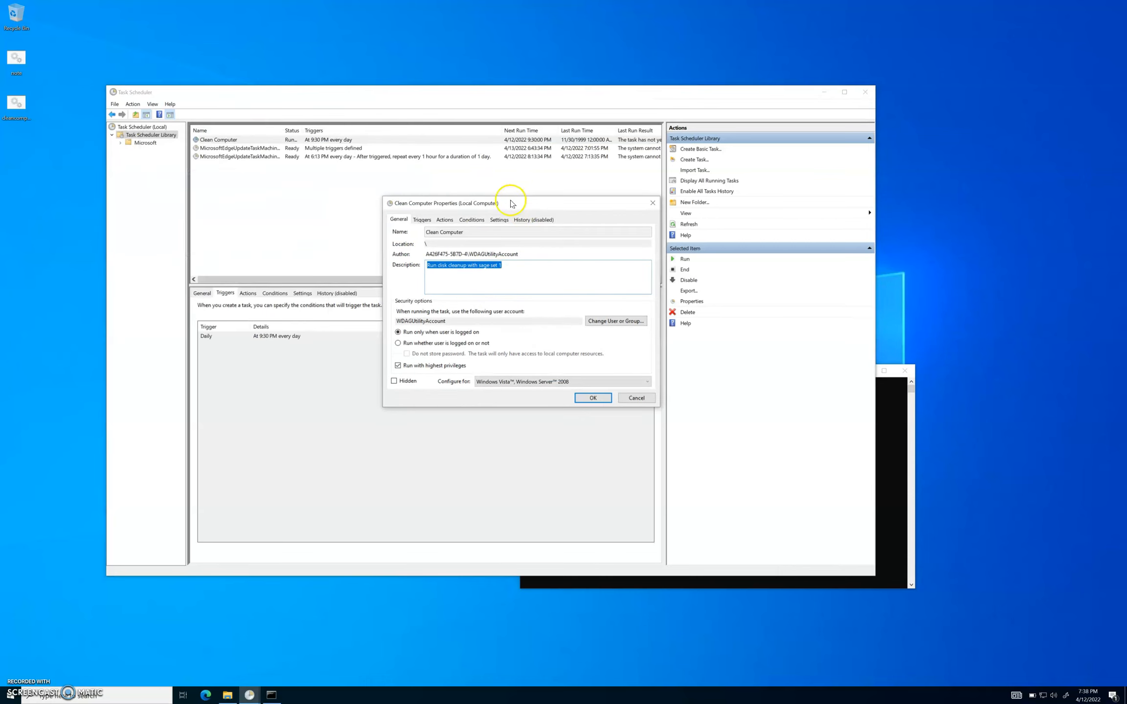
left_click(423, 220)
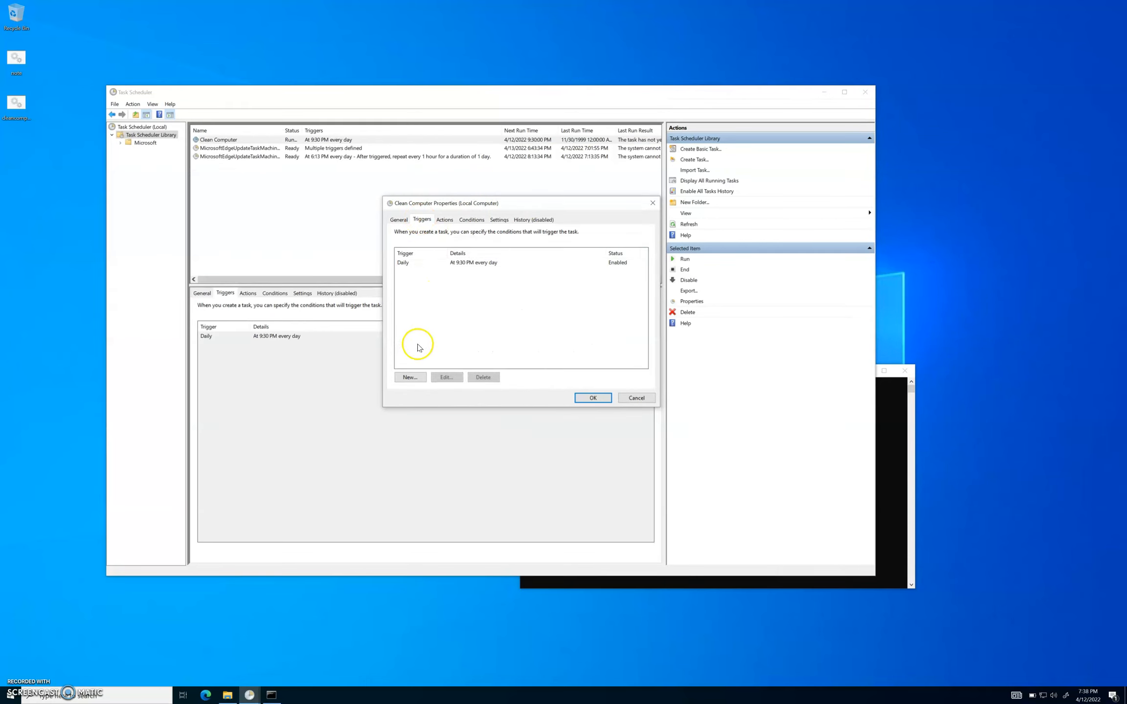
left_click(410, 378)
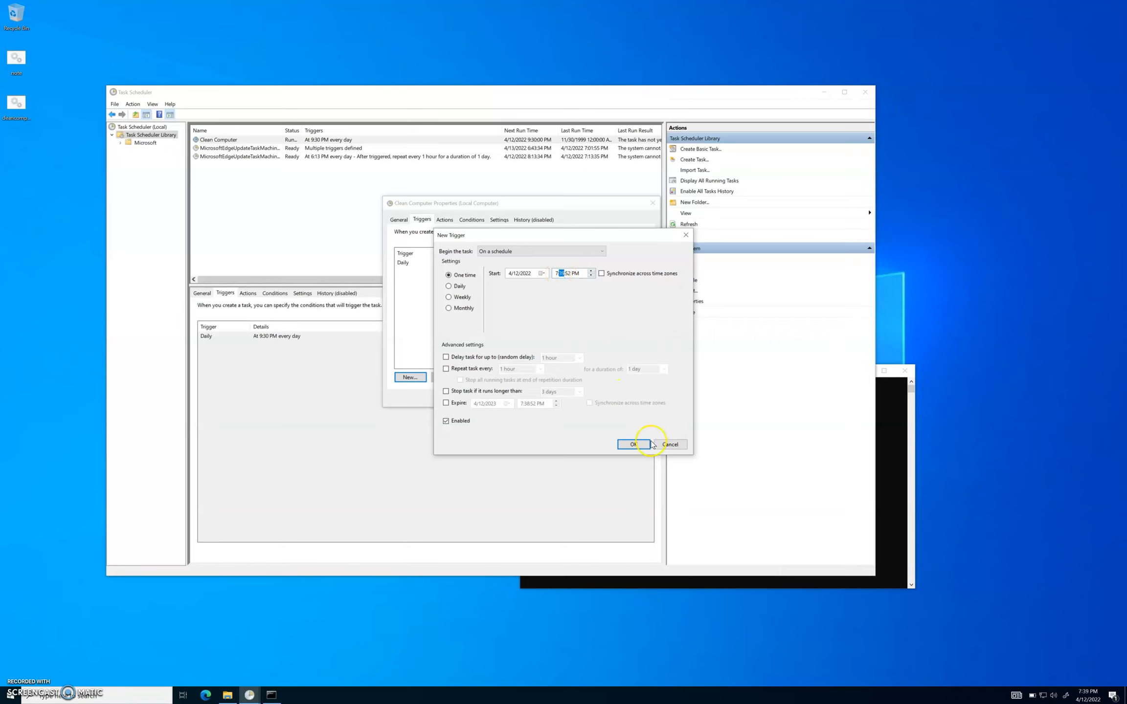
left_click(634, 445)
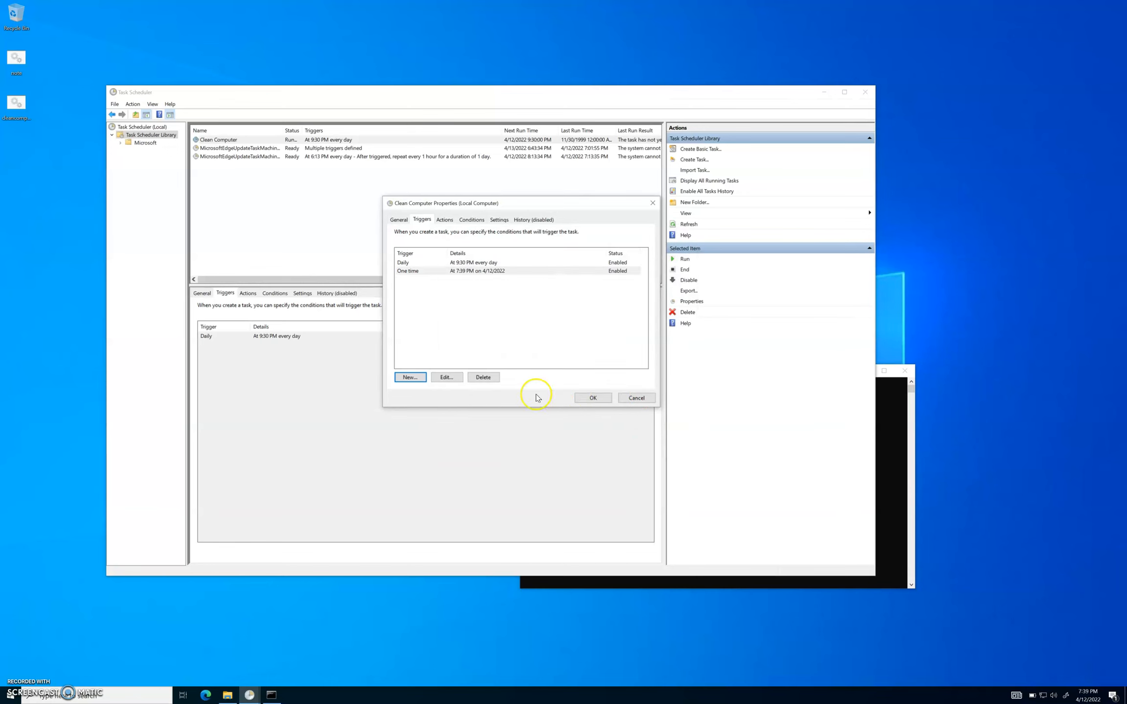
left_click(594, 399)
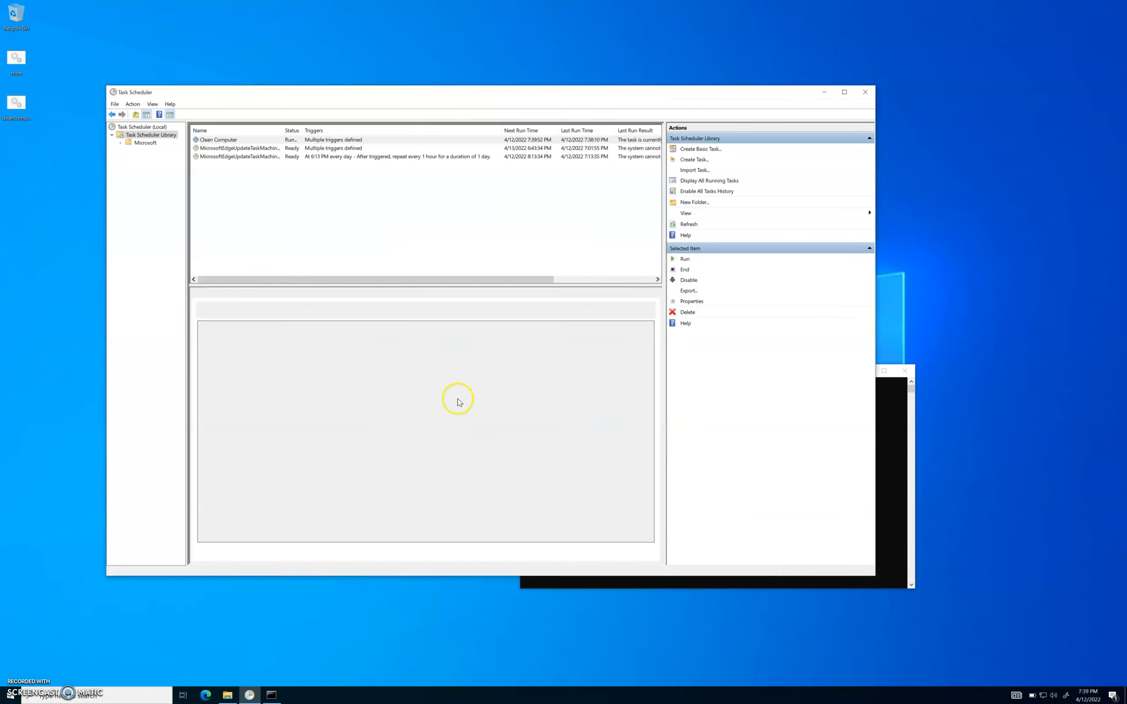
left_click(904, 371)
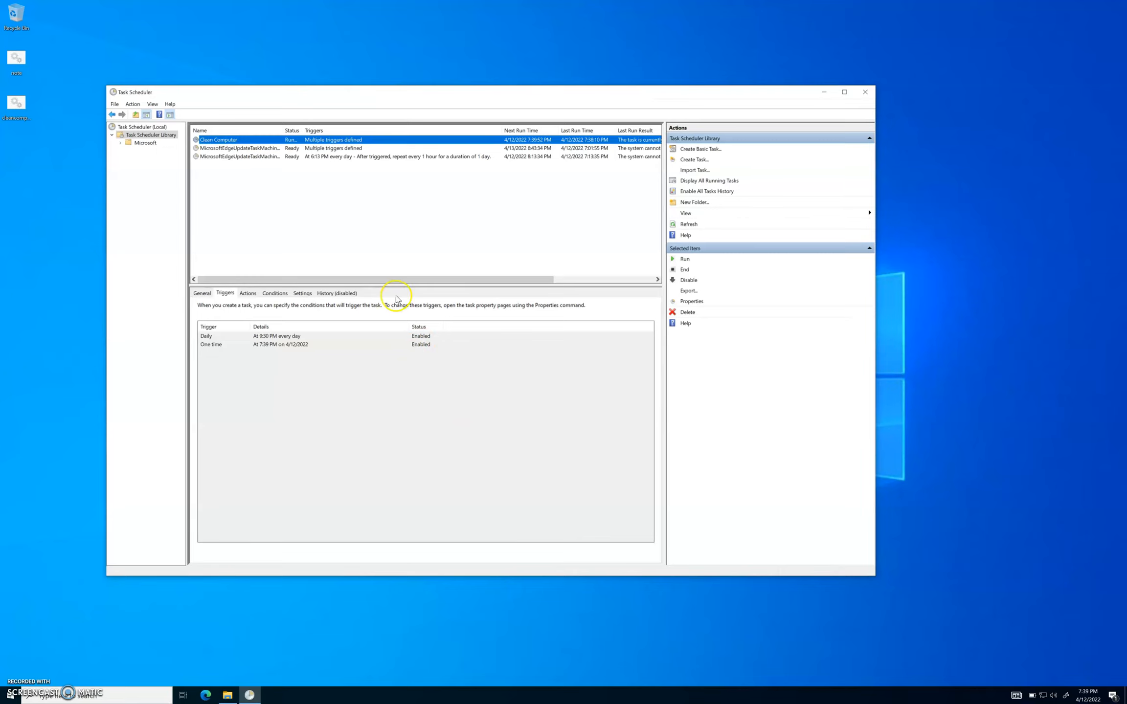
left_click_drag(406, 95, 432, 96)
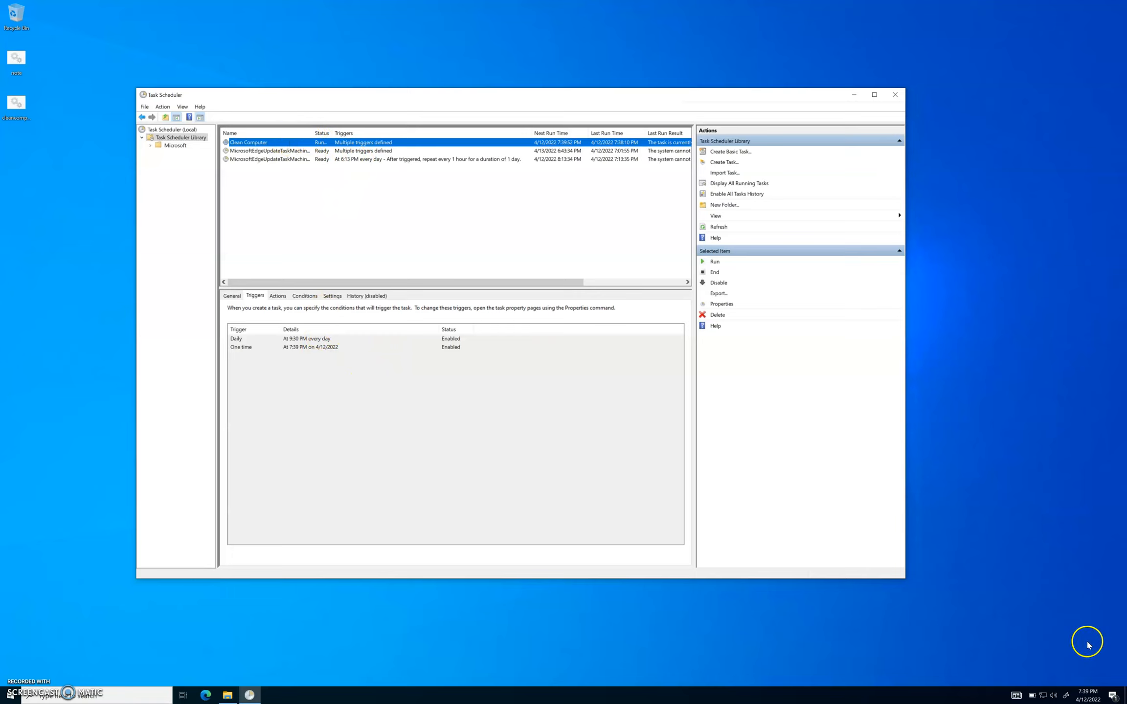
left_click(300, 347)
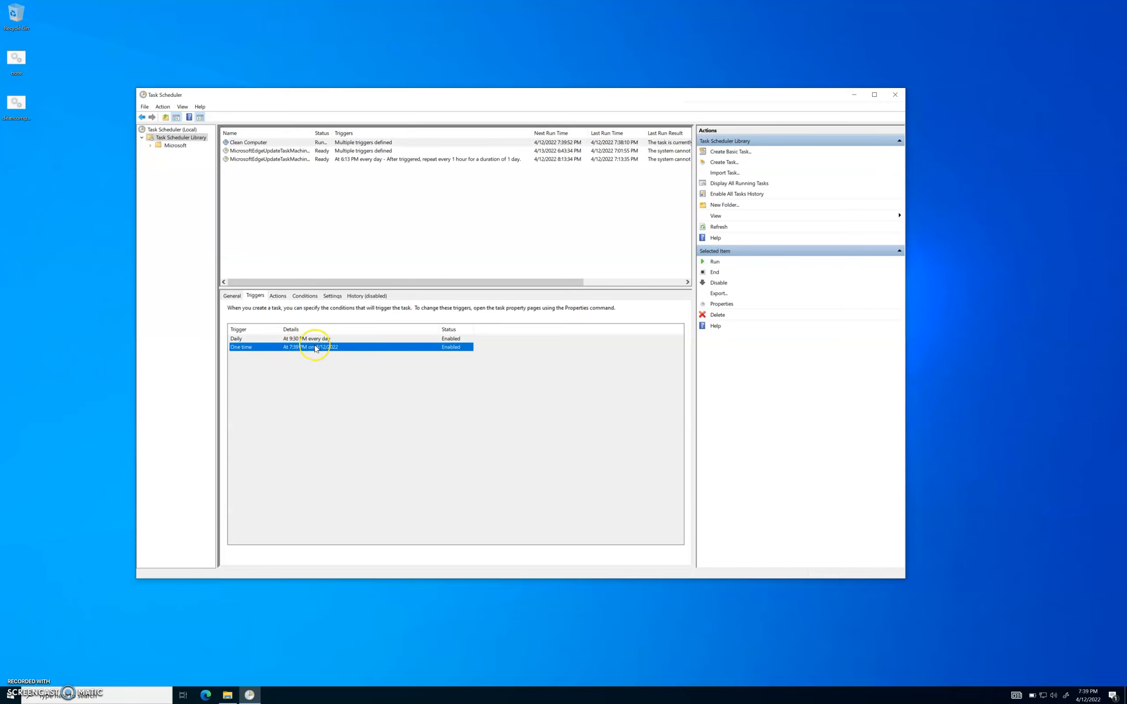
left_click_drag(479, 282, 442, 264)
left_click(327, 337)
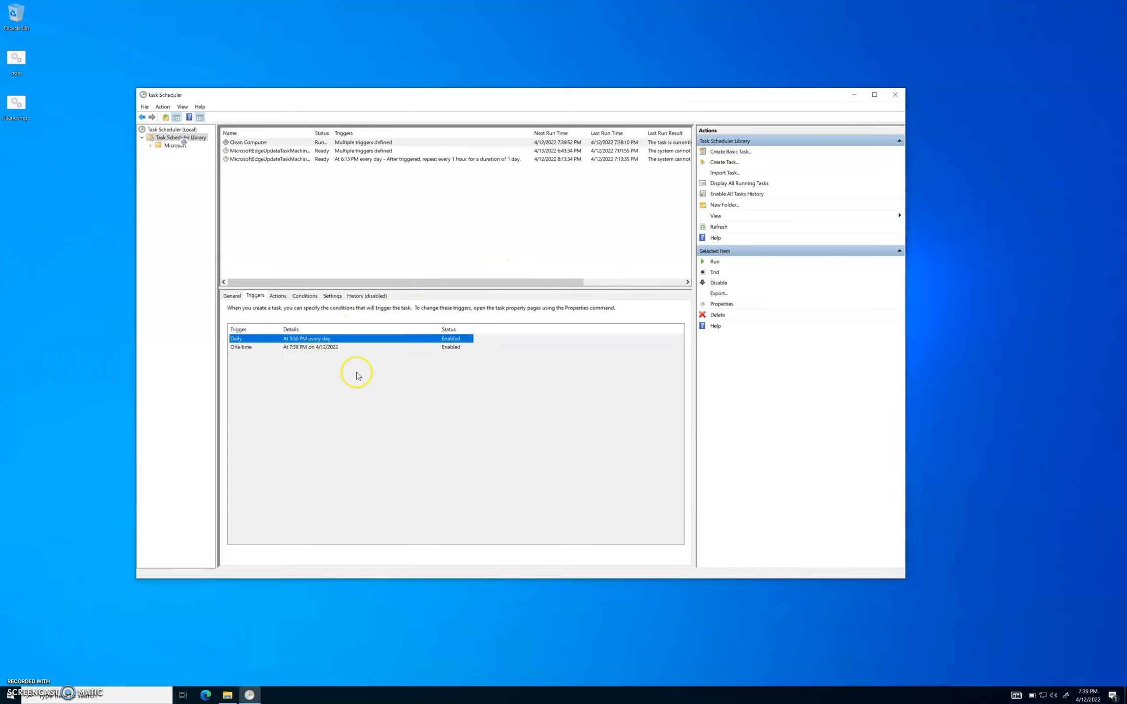
left_click(360, 398)
mouse_move(520, 97)
left_mouse_down()
mouse_move(509, 92)
mouse_move(523, 91)
left_mouse_up()
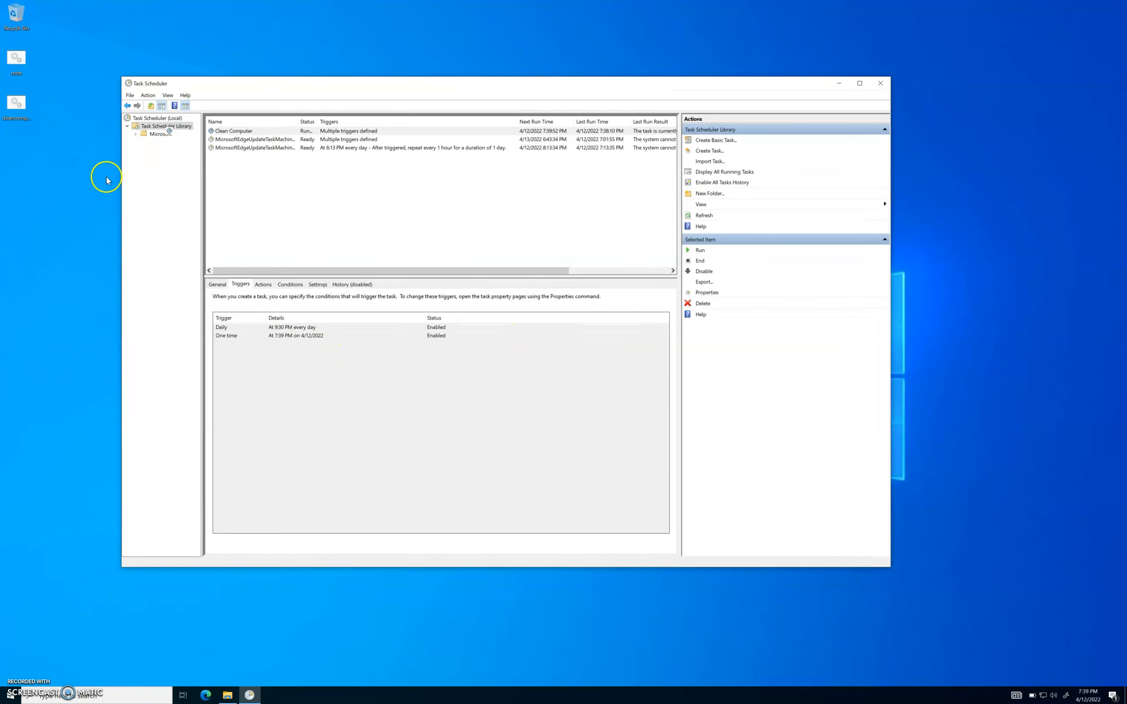
left_click(12, 105)
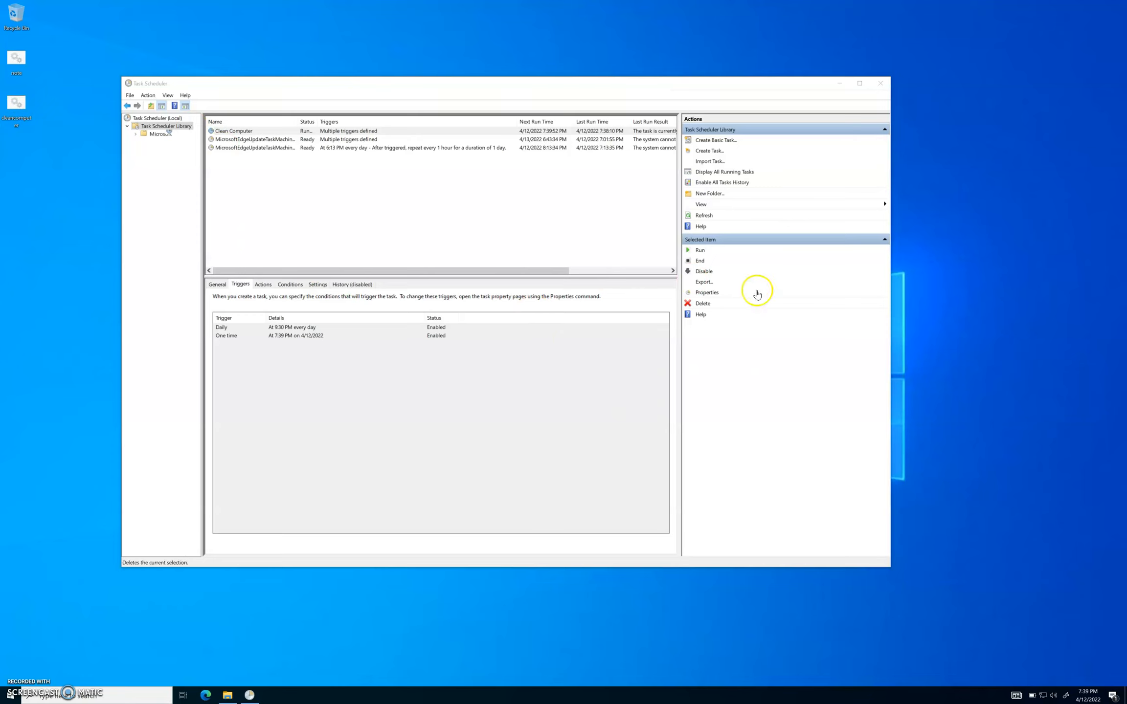
left_click_drag(532, 92, 496, 90)
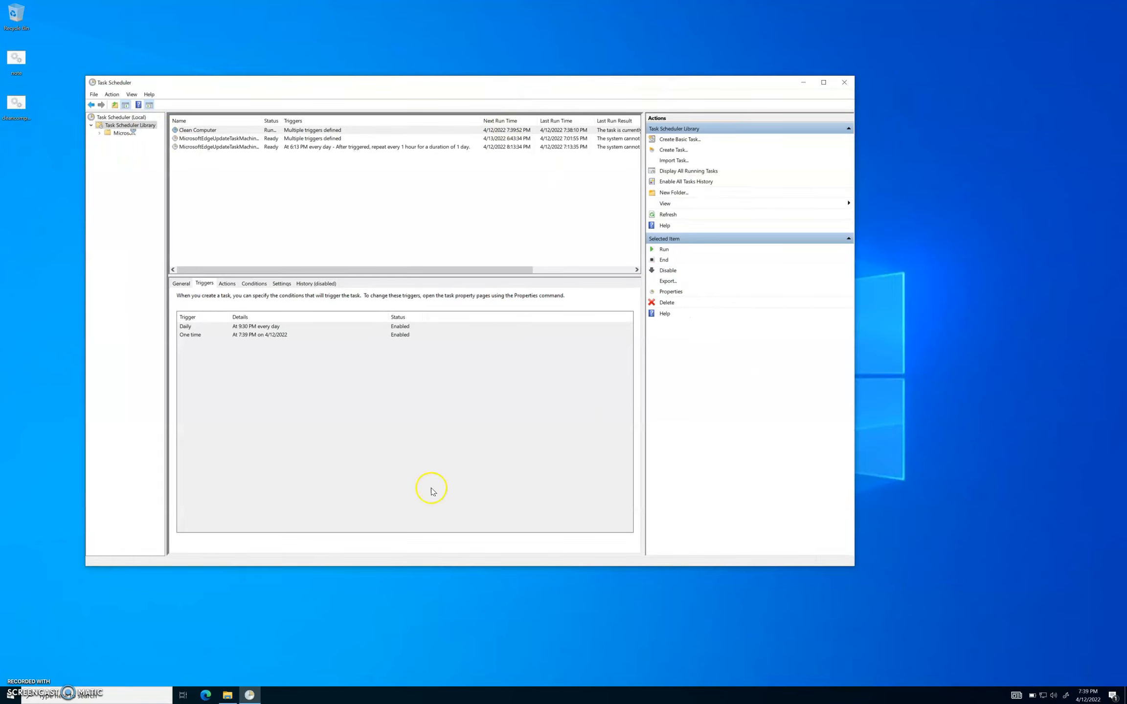